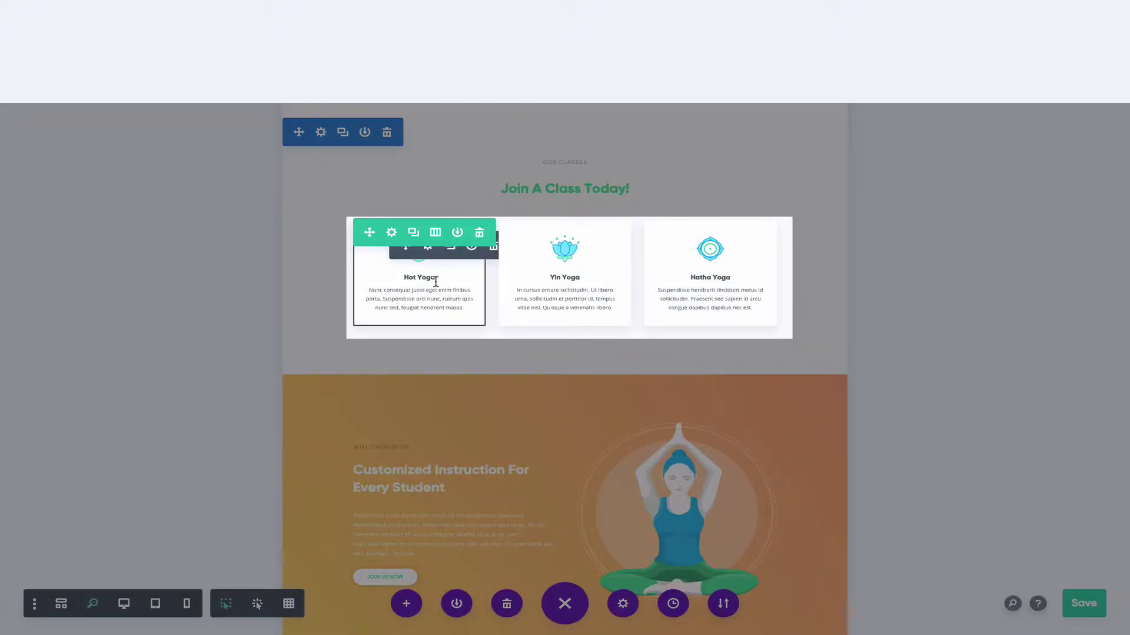
# Leave the zoomed-out view and undo the duplicate of the Join A Class card row.
pyautogui.hotkey('ctrl', '+')
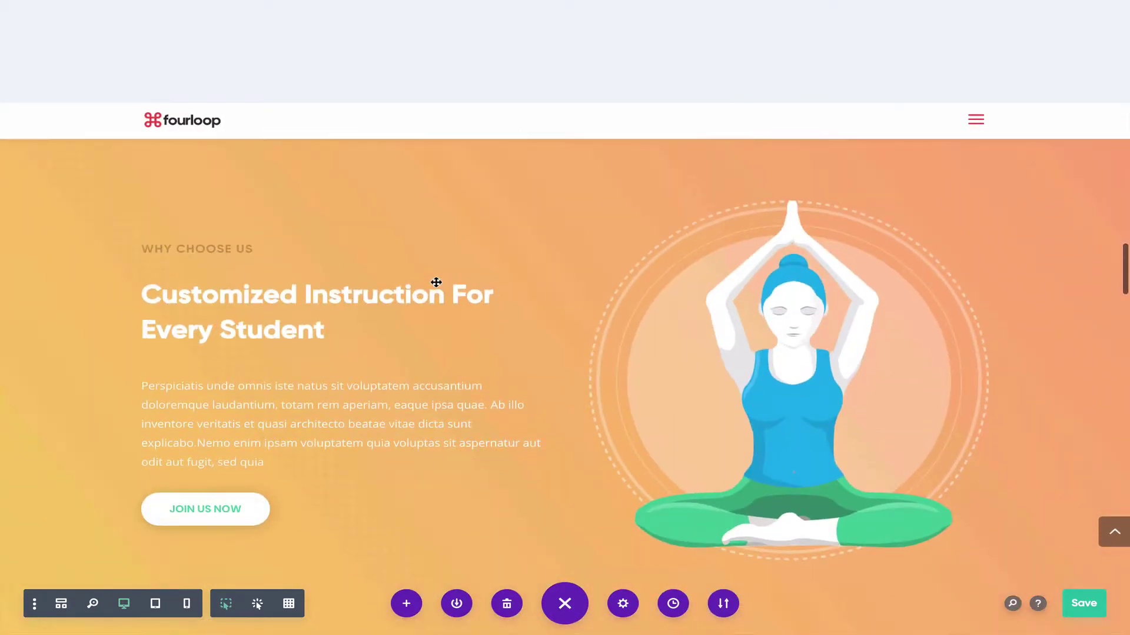
pyautogui.click(189, 225)
pyautogui.scroll(-2, 253, 412)
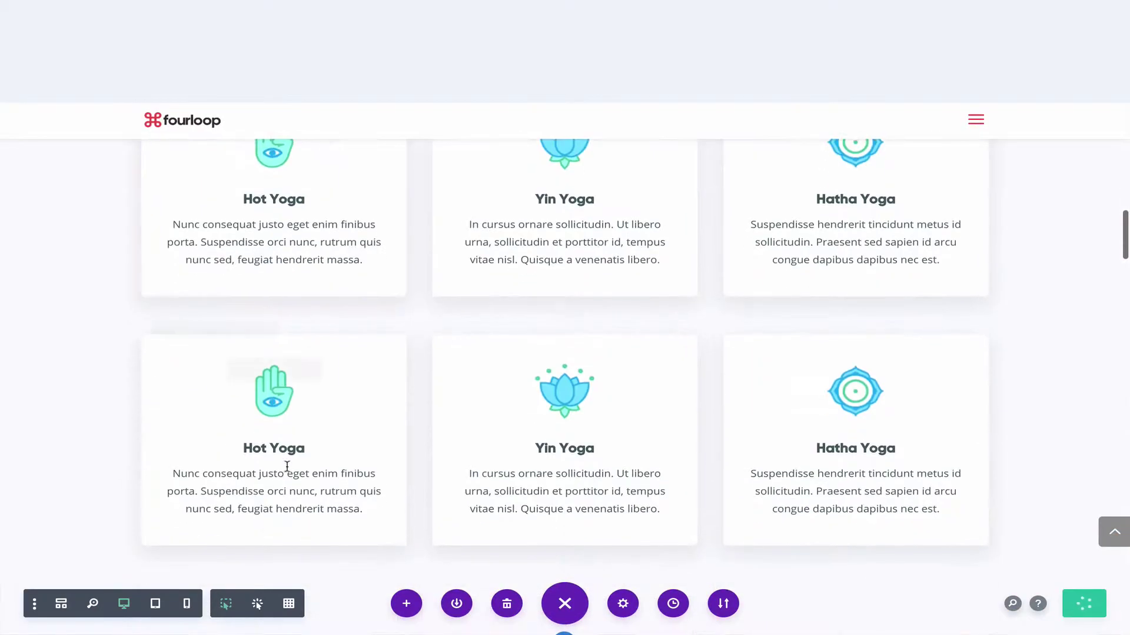
pyautogui.tripleClick(291, 450)
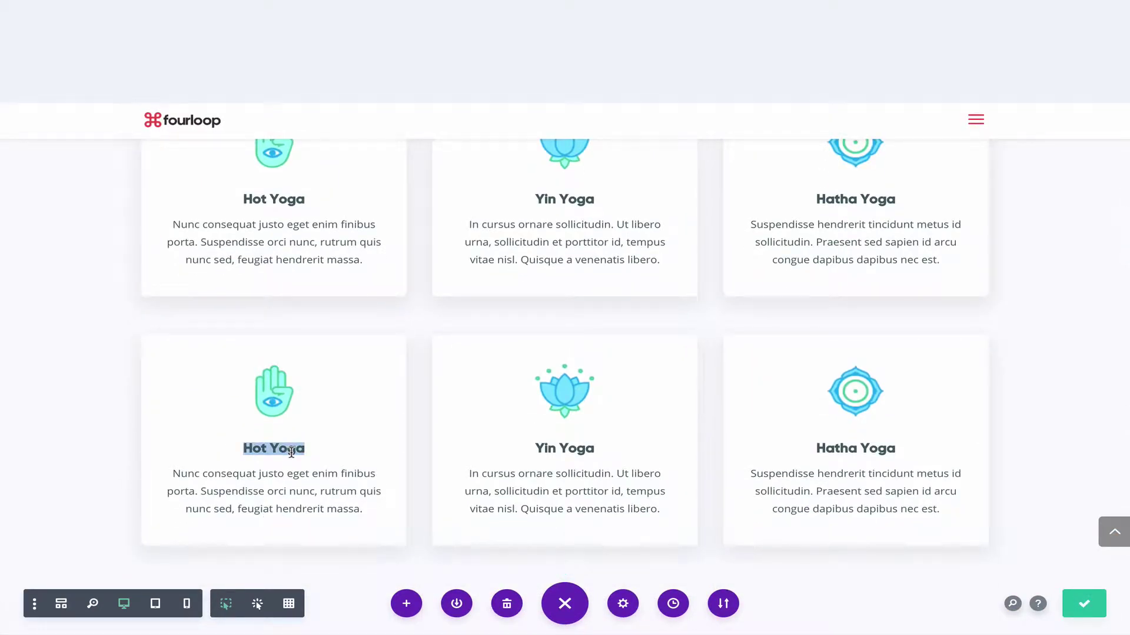
pyautogui.hotkey('ctrl', 'z')
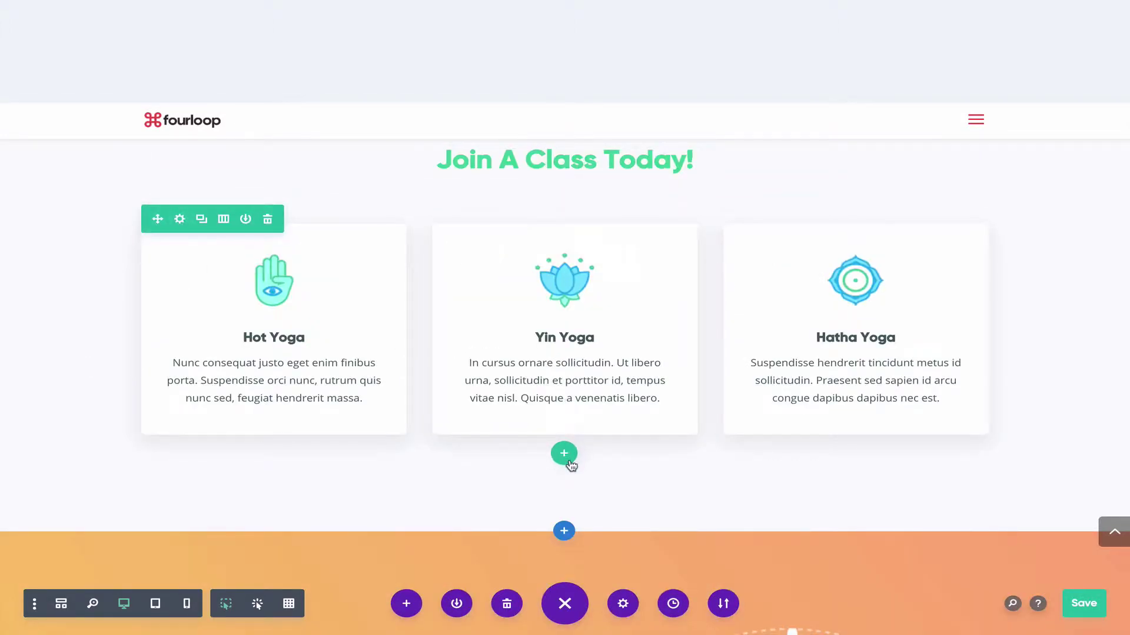
# Insert a three-column row with a blurb that uses the chevron-in-circle icon.
pyautogui.click(563, 454)
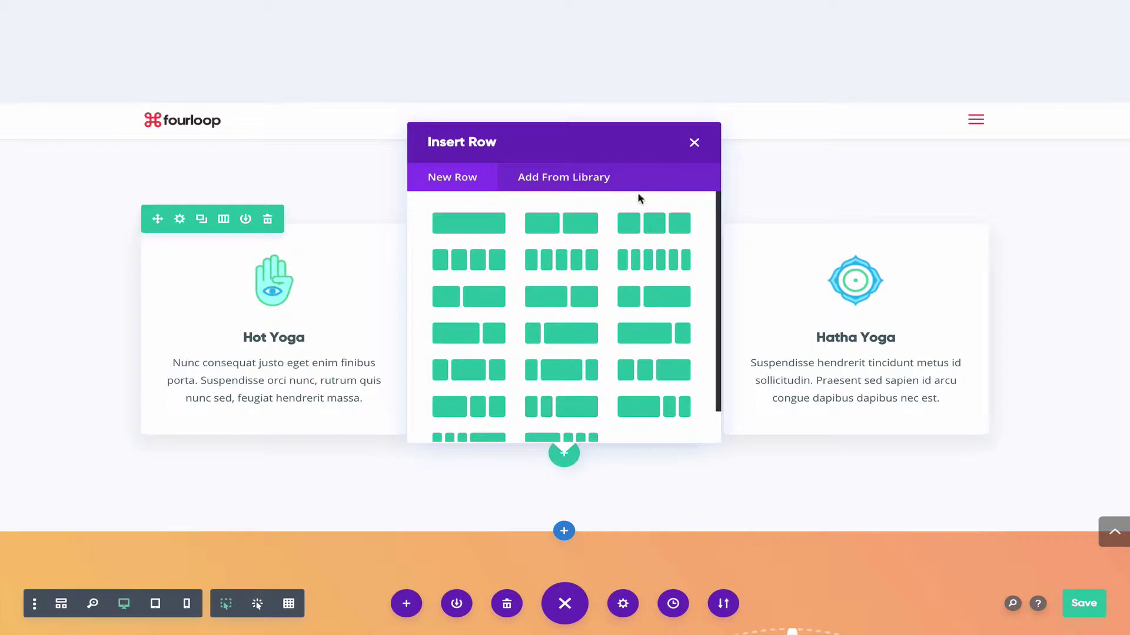
pyautogui.click(649, 223)
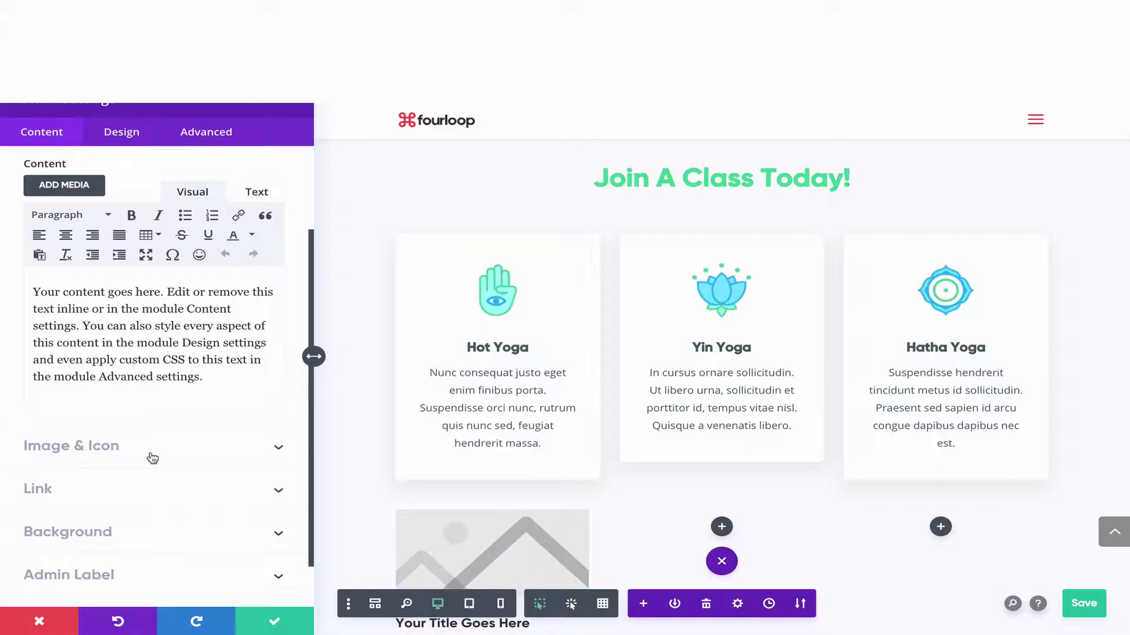
pyautogui.click(153, 458)
pyautogui.click(57, 223)
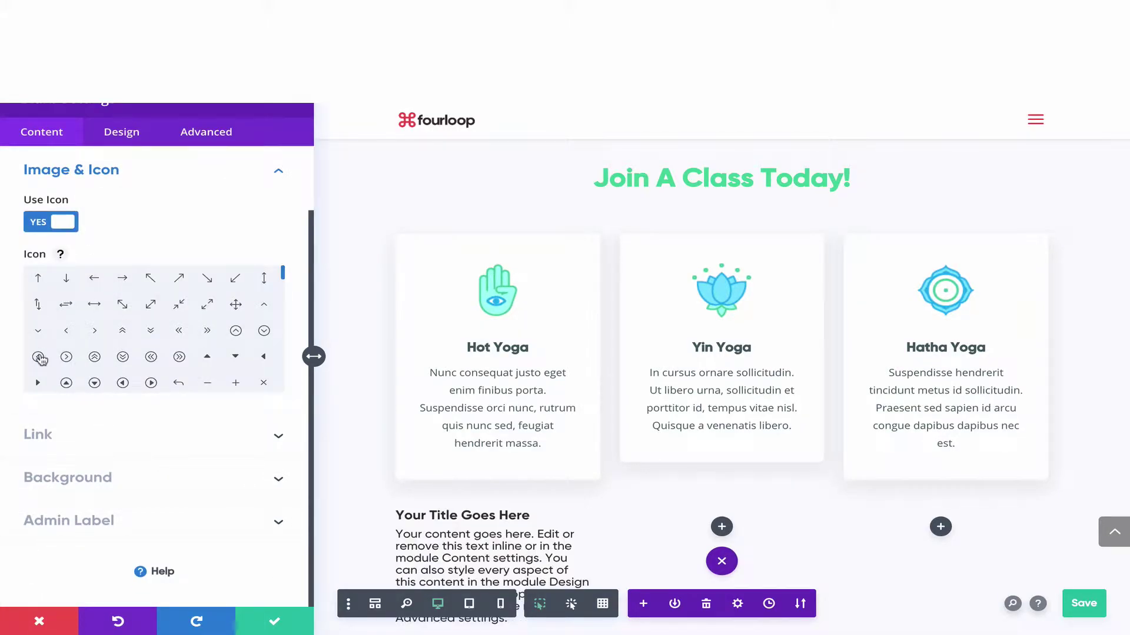
pyautogui.click(66, 357)
pyautogui.click(273, 625)
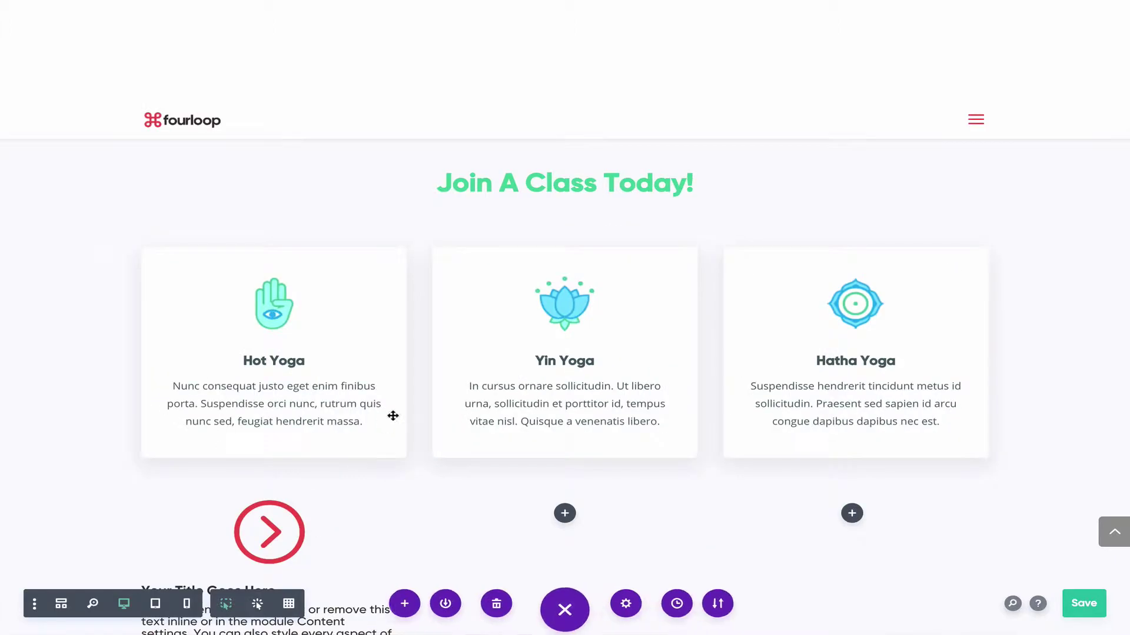
# Duplicate the chevron blurb and move the copies into the middle and right columns.
pyautogui.scroll(-3, 310, 392)
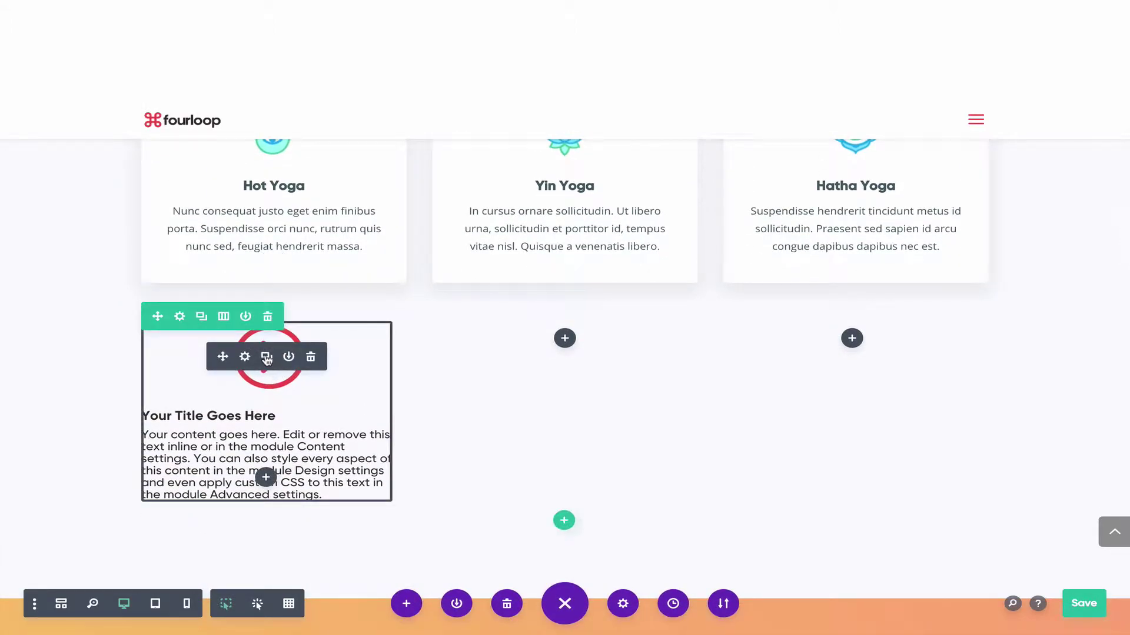
pyautogui.click(266, 357)
pyautogui.moveTo(223, 357); pyautogui.dragTo(547, 347)
pyautogui.moveTo(223, 357); pyautogui.dragTo(845, 346)
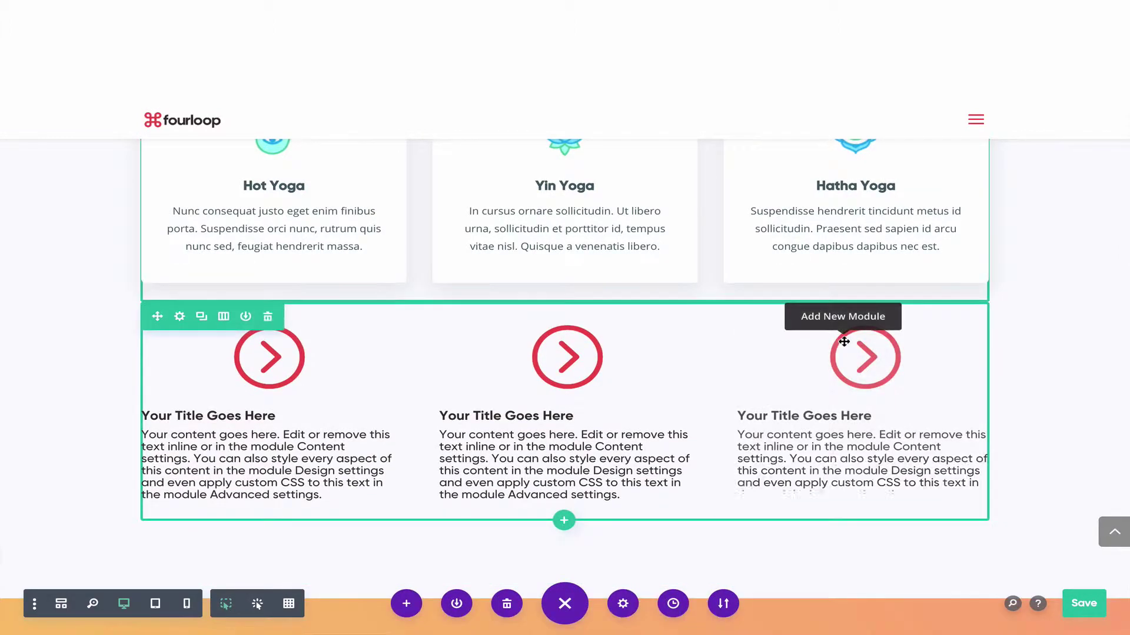
pyautogui.scroll(2, 996, 330)
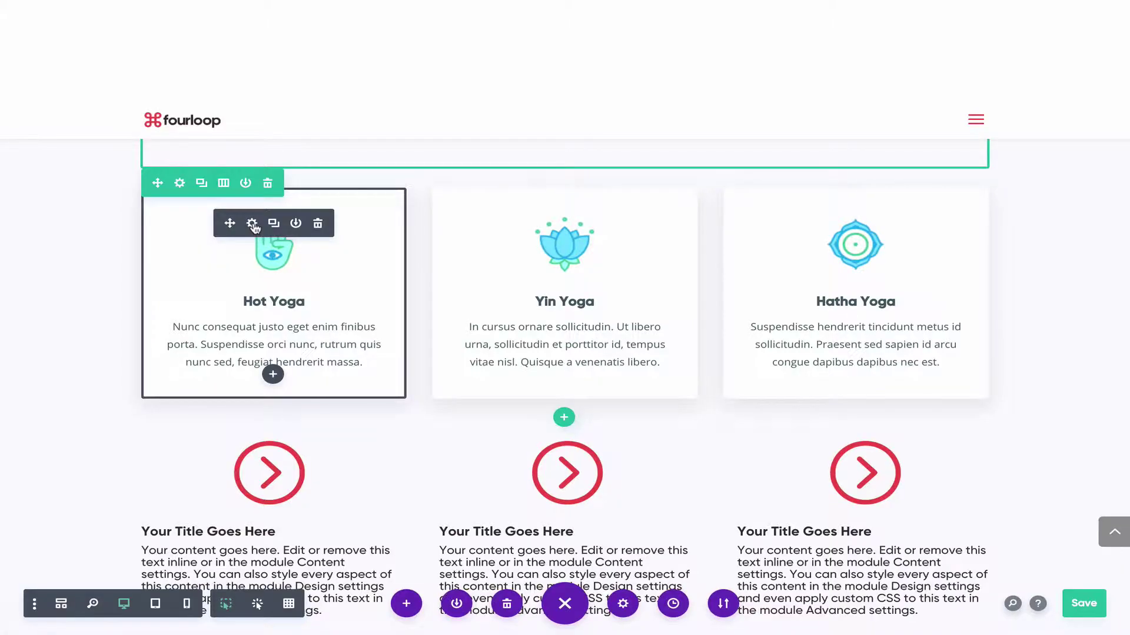
# Copy the Hot Yoga card's module styles and paste them onto the first chevron blurb.
pyautogui.rightClick(253, 226)
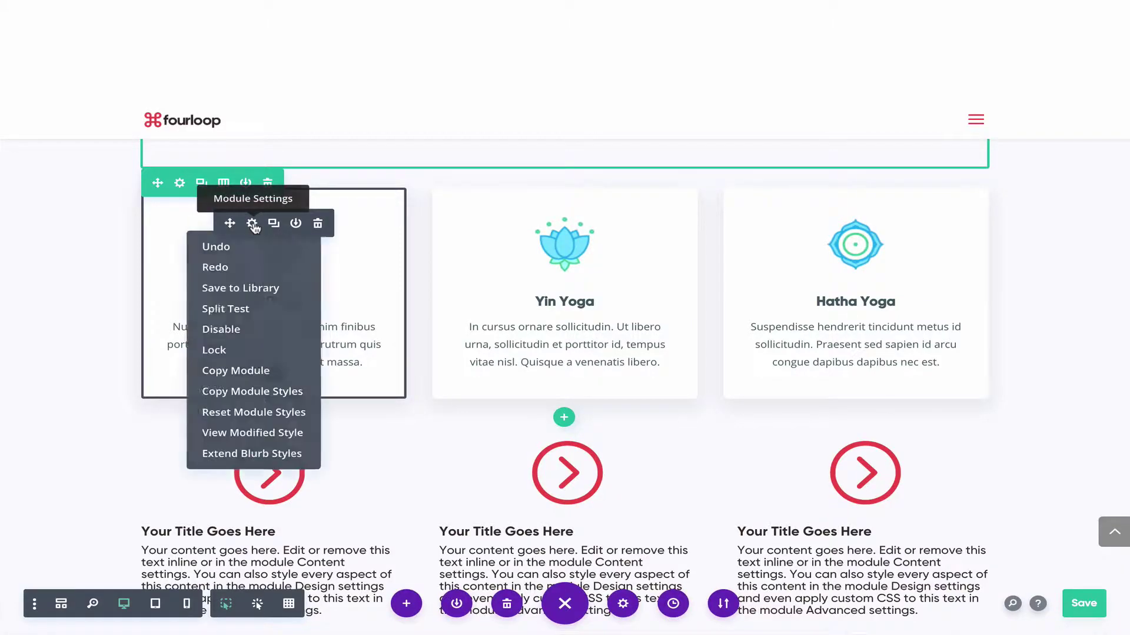
pyautogui.click(260, 392)
pyautogui.scroll(-1, 253, 406)
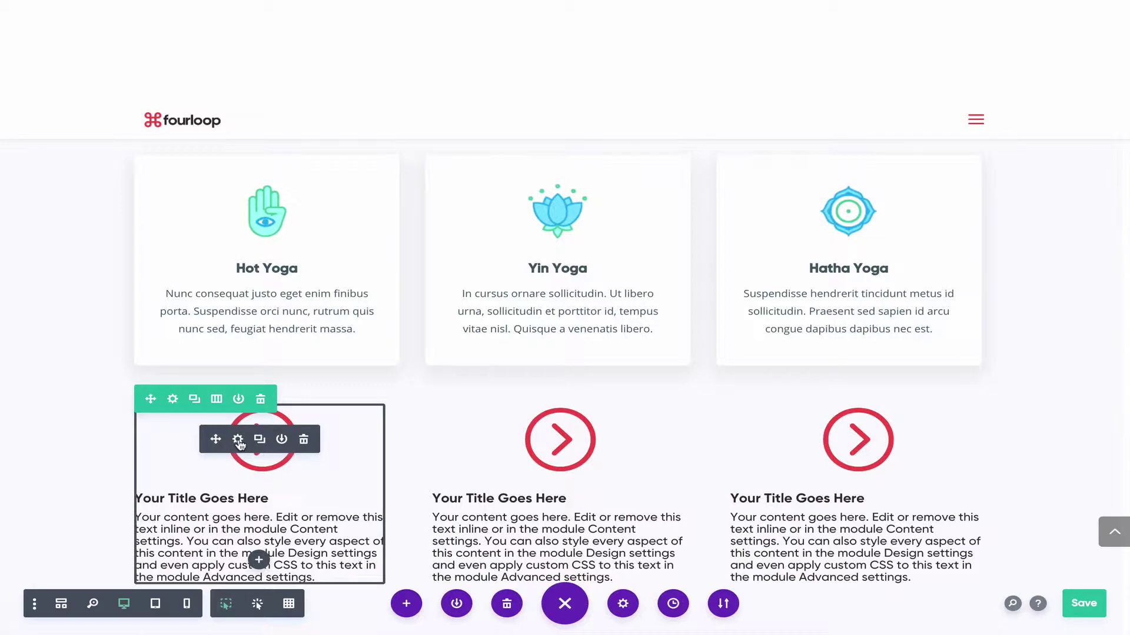
pyautogui.rightClick(239, 443)
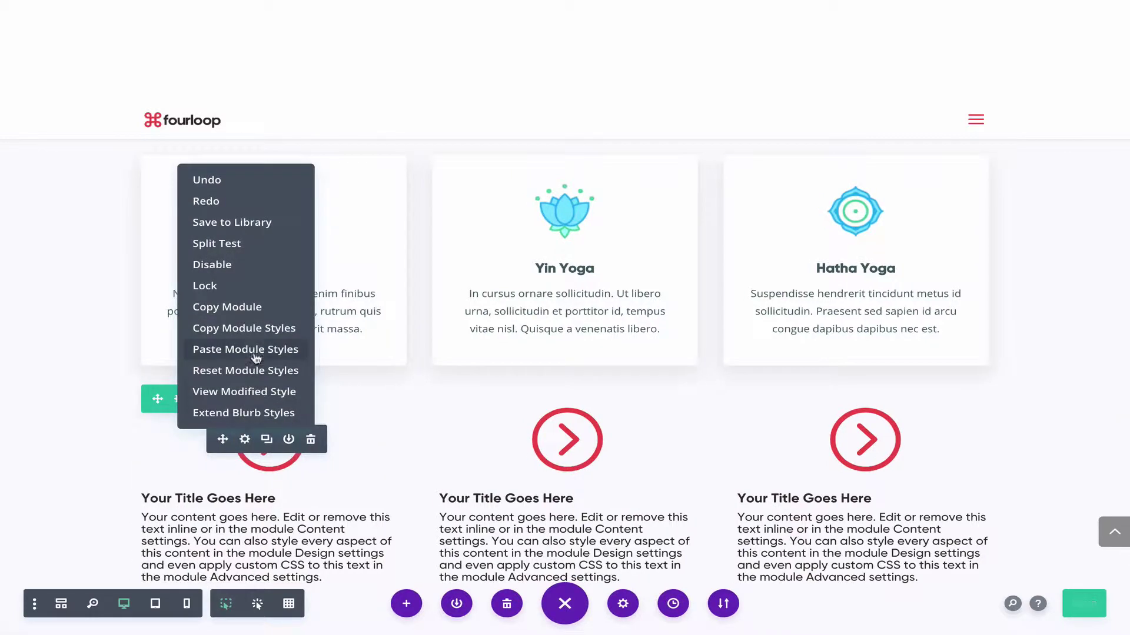
pyautogui.click(255, 351)
# Paste the card styles onto the right-hand blurb with Opt+Cmd+V and bring up Quick Actions.
pyautogui.scroll(-3, 298, 449)
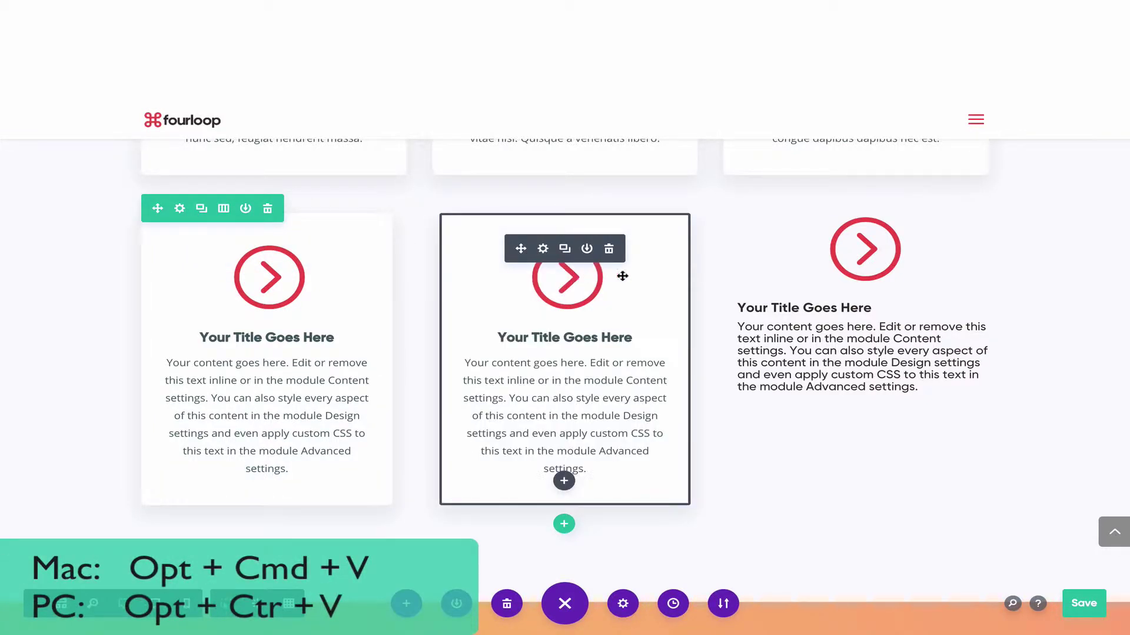
pyautogui.press('alt+super+v')
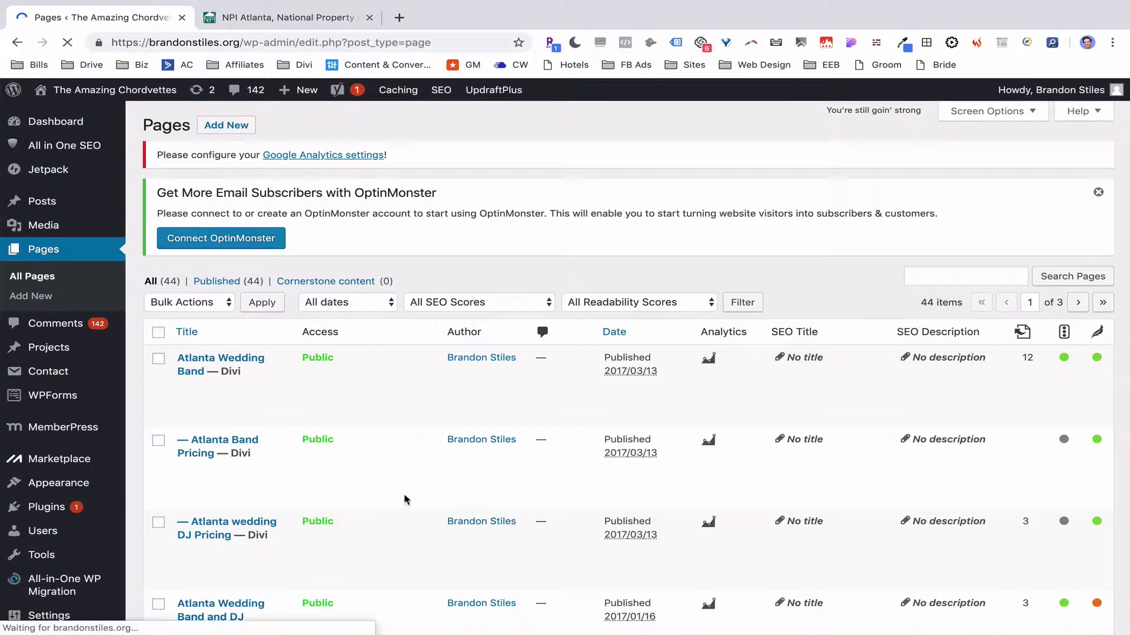
pyautogui.scroll(-6, 403, 498)
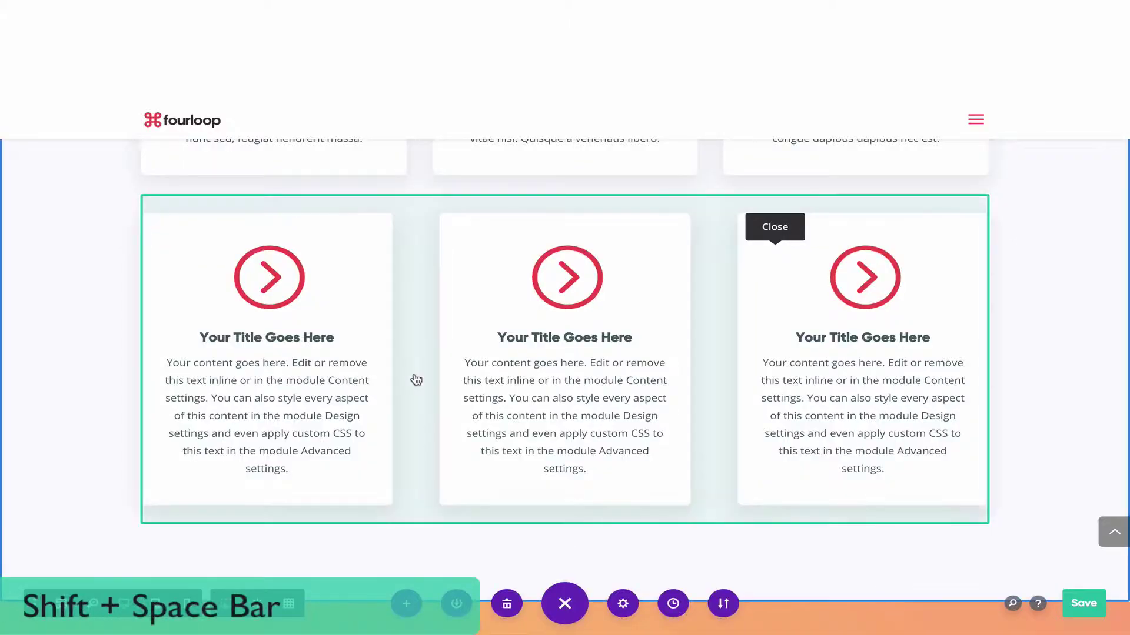
pyautogui.hotkey('shift', 'space')
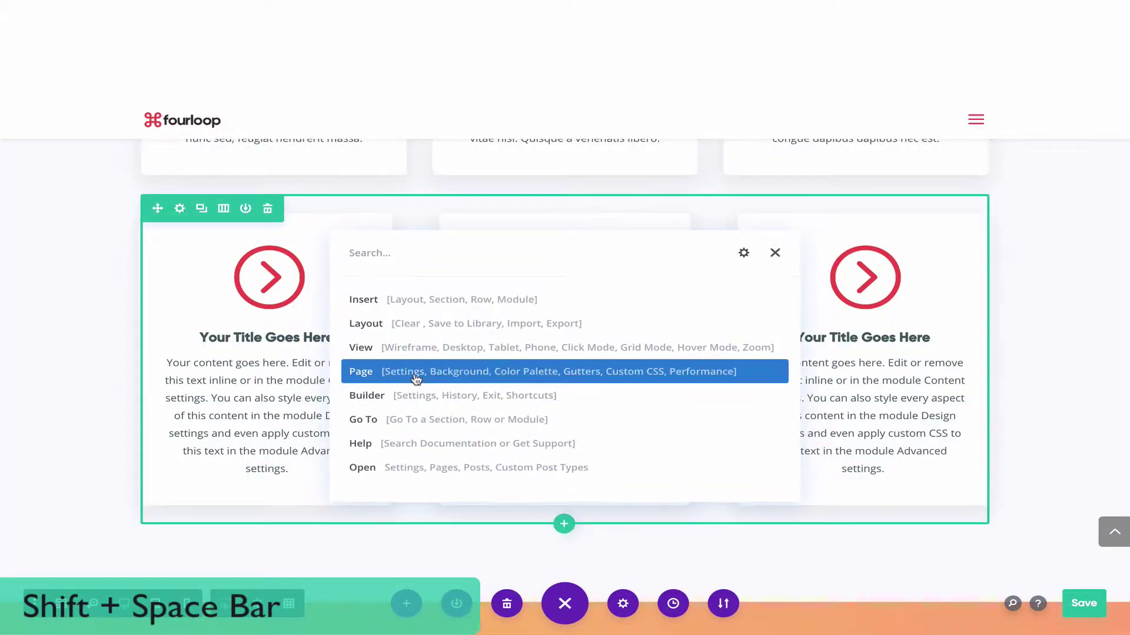
# Search Quick Actions for 'open pa' and go to the Contact page from the page list.
pyautogui.write('open pa')
pyautogui.press('Return')
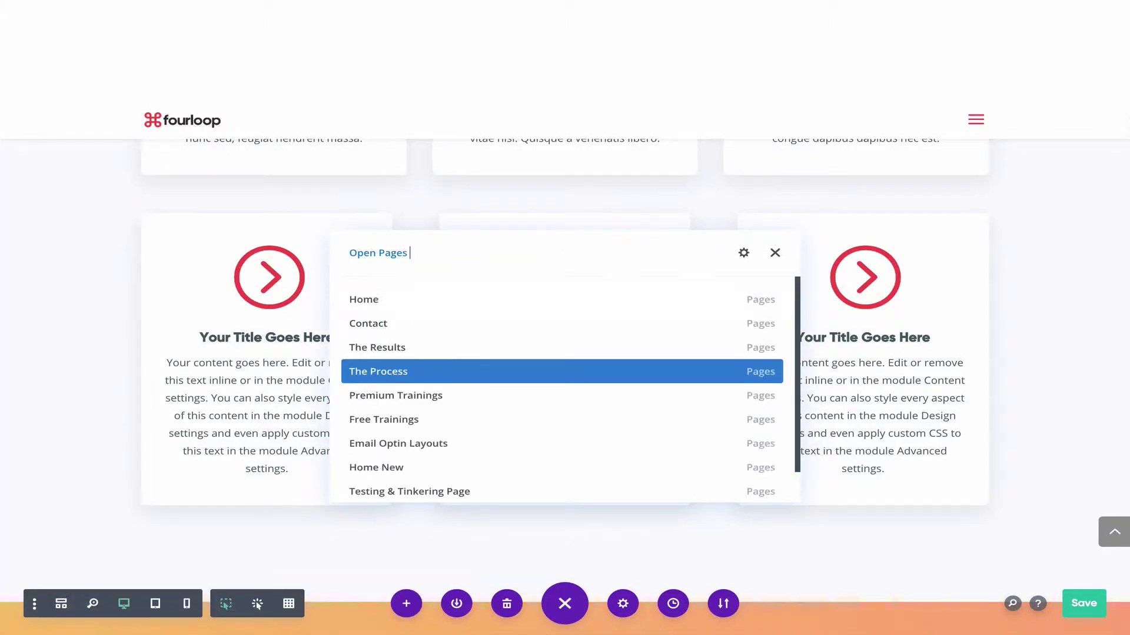
pyautogui.press('Down')
pyautogui.press('Down')
pyautogui.press('Down')
pyautogui.press('Down')
pyautogui.press('Down')
pyautogui.press('Up')
pyautogui.press('Up')
pyautogui.press('Up')
pyautogui.press('Up')
pyautogui.press('Up')
pyautogui.press('Up')
pyautogui.press('Up')
pyautogui.press('Up')
pyautogui.press('Down')
pyautogui.press('Down')
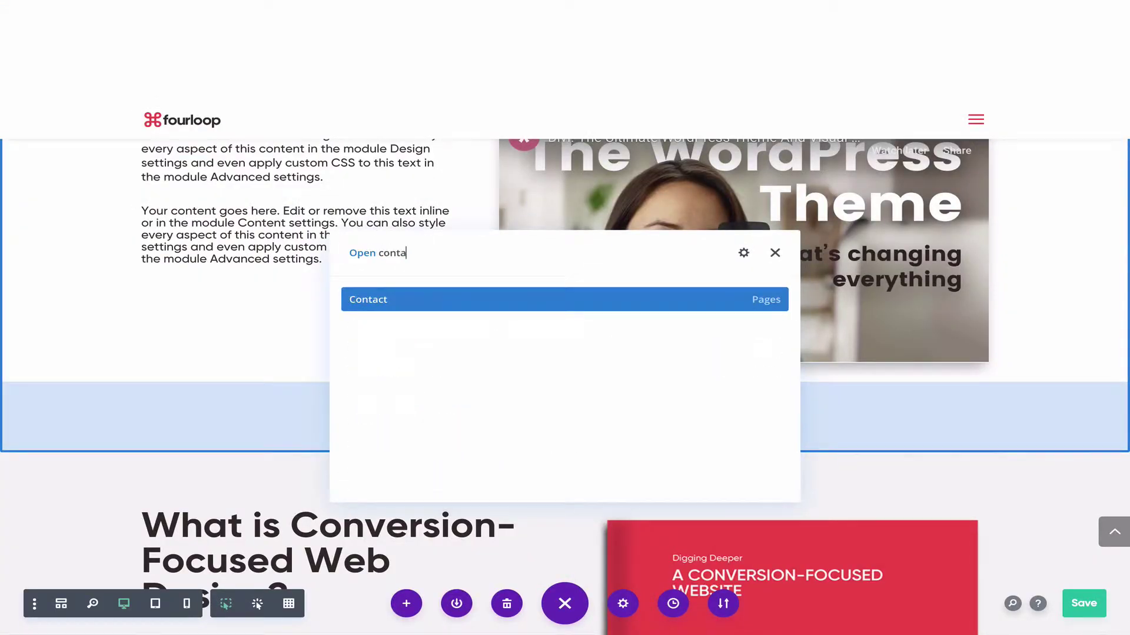
pyautogui.press('Return')
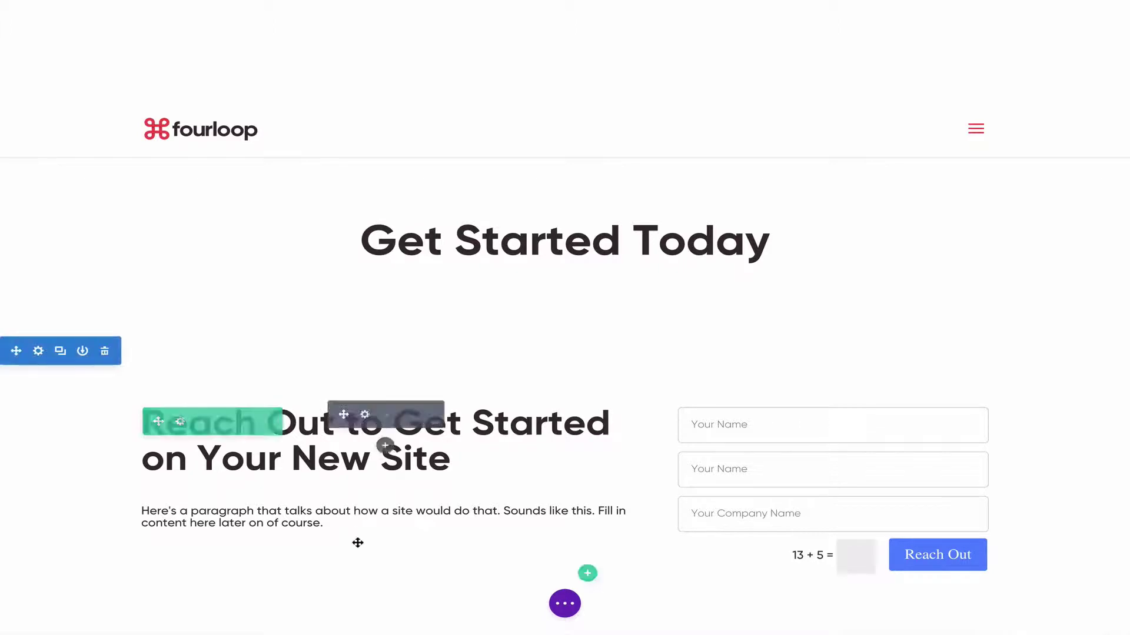
pyautogui.scroll(-5, 357, 543)
pyautogui.scroll(-2, 357, 542)
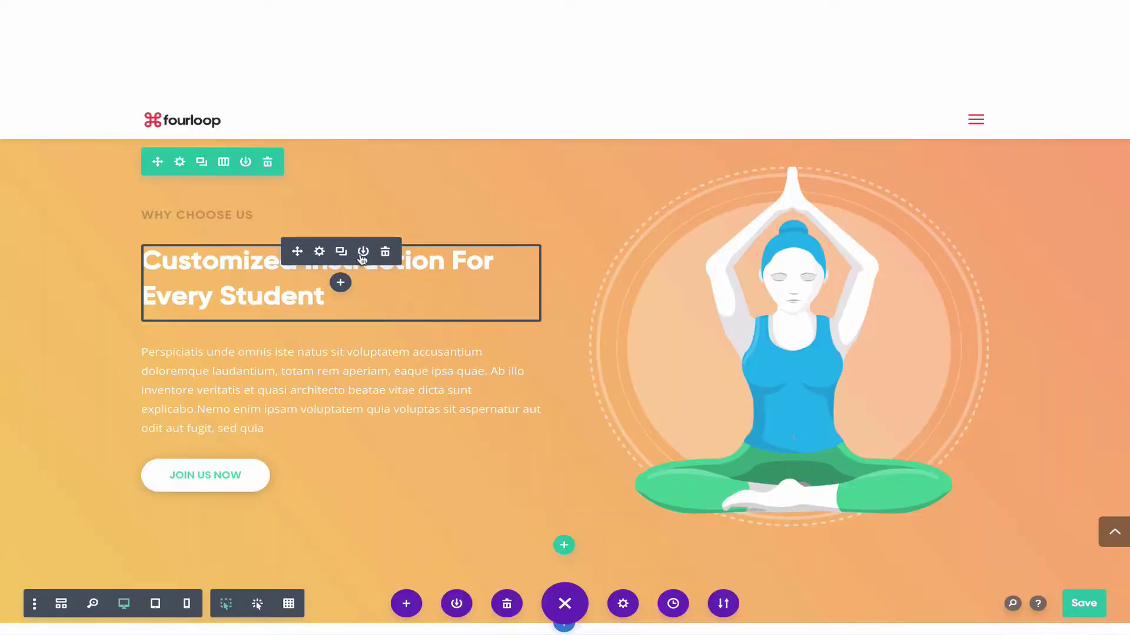
# Save the heading, paragraph and JOIN US NOW button as Yoga Site Header, Paragraph and Button.
pyautogui.click(363, 253)
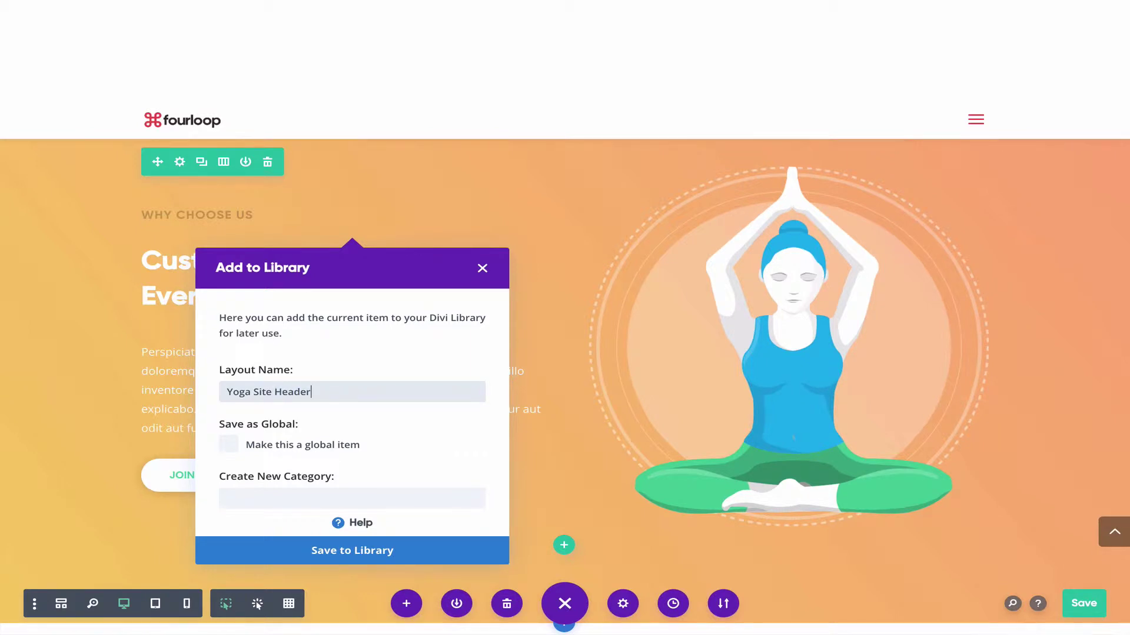
pyautogui.click(334, 560)
pyautogui.moveTo(353, 385)
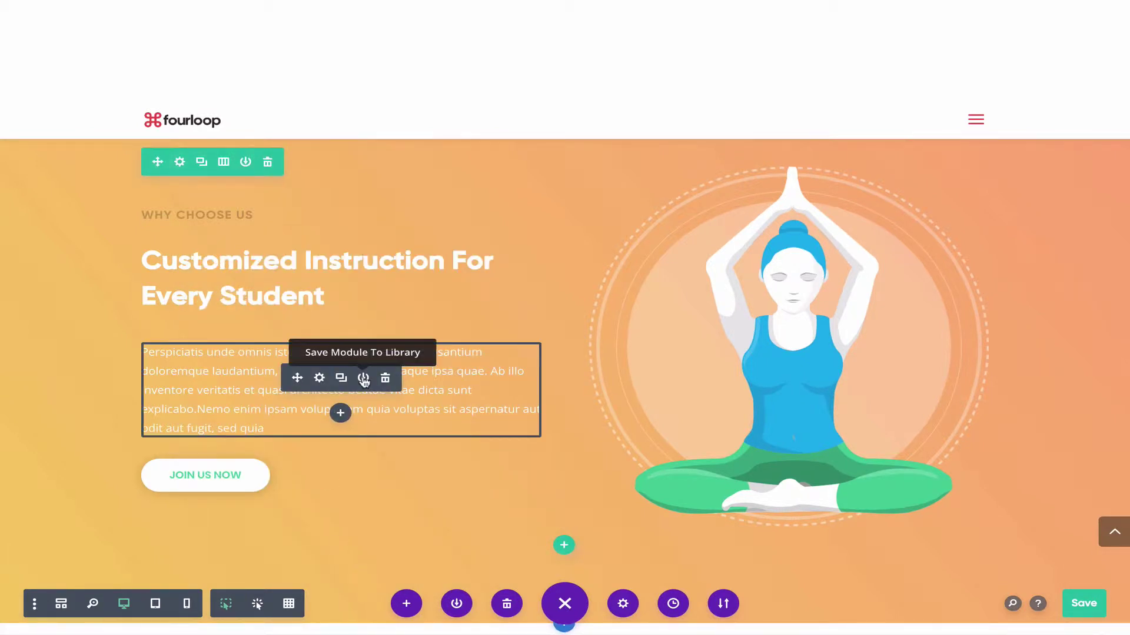
pyautogui.click(363, 378)
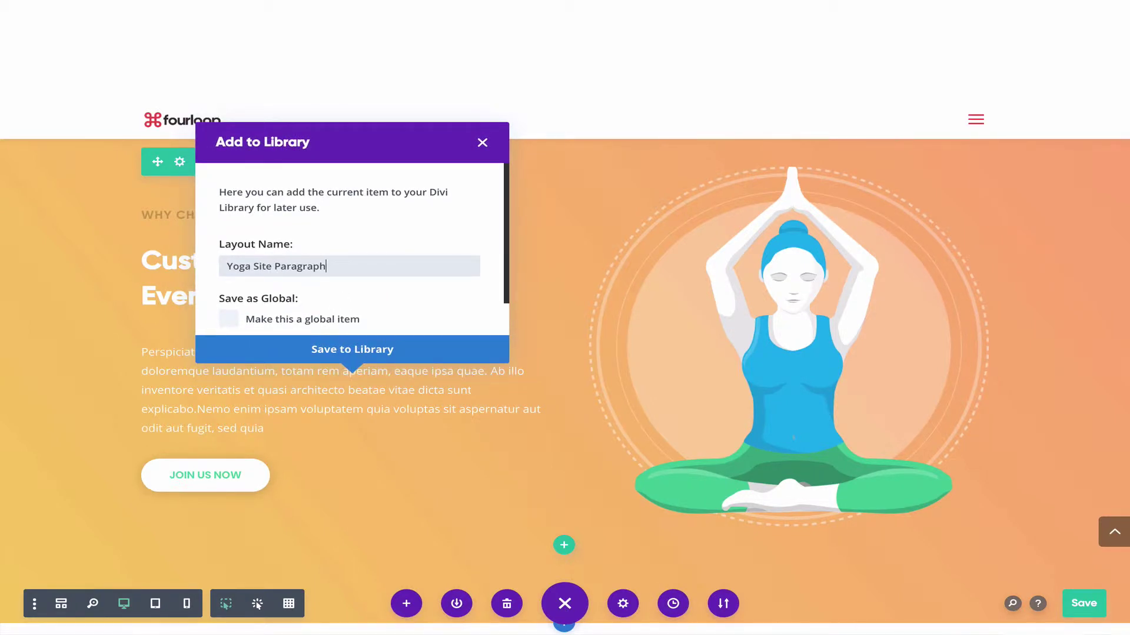
pyautogui.click(351, 351)
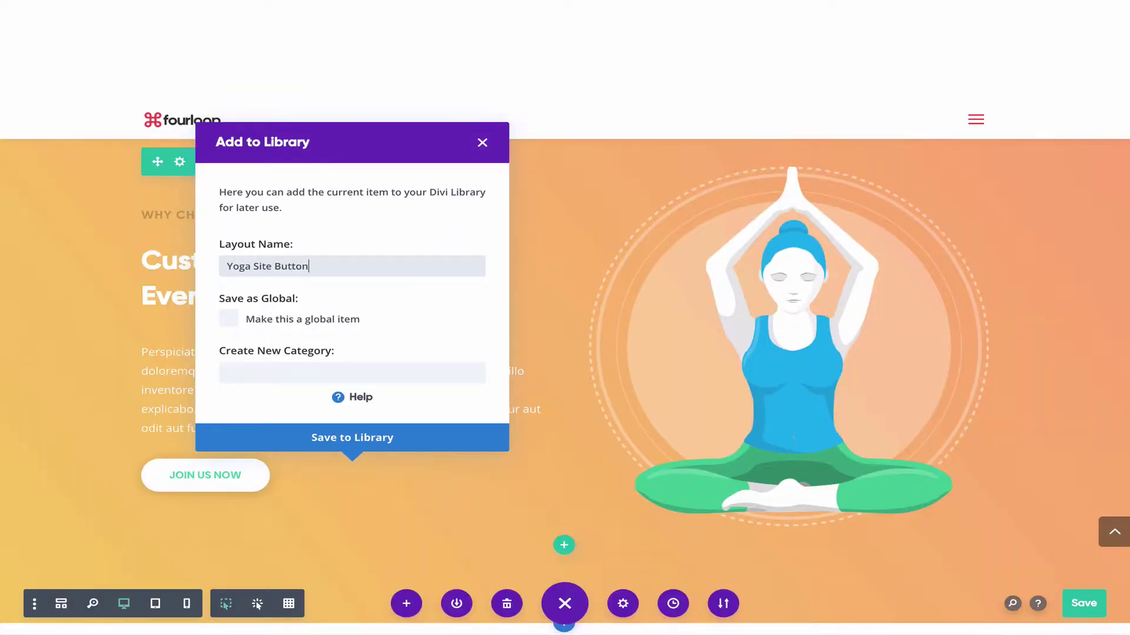
pyautogui.click(410, 448)
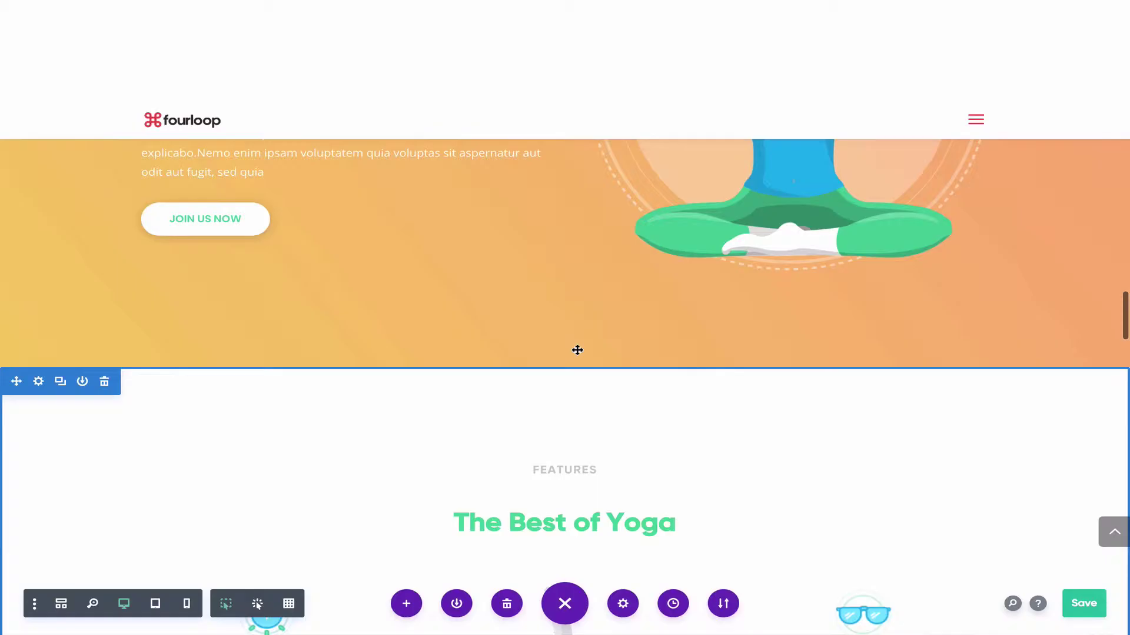
# Add a regular section with a one-column row below the hero.
pyautogui.click(565, 366)
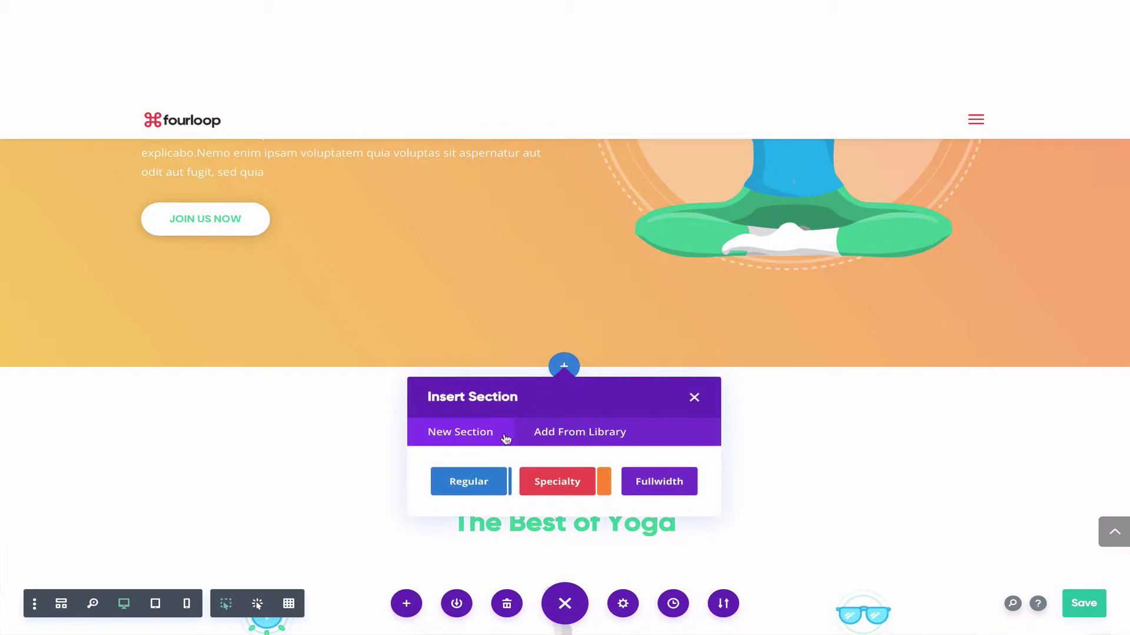
pyautogui.click(469, 482)
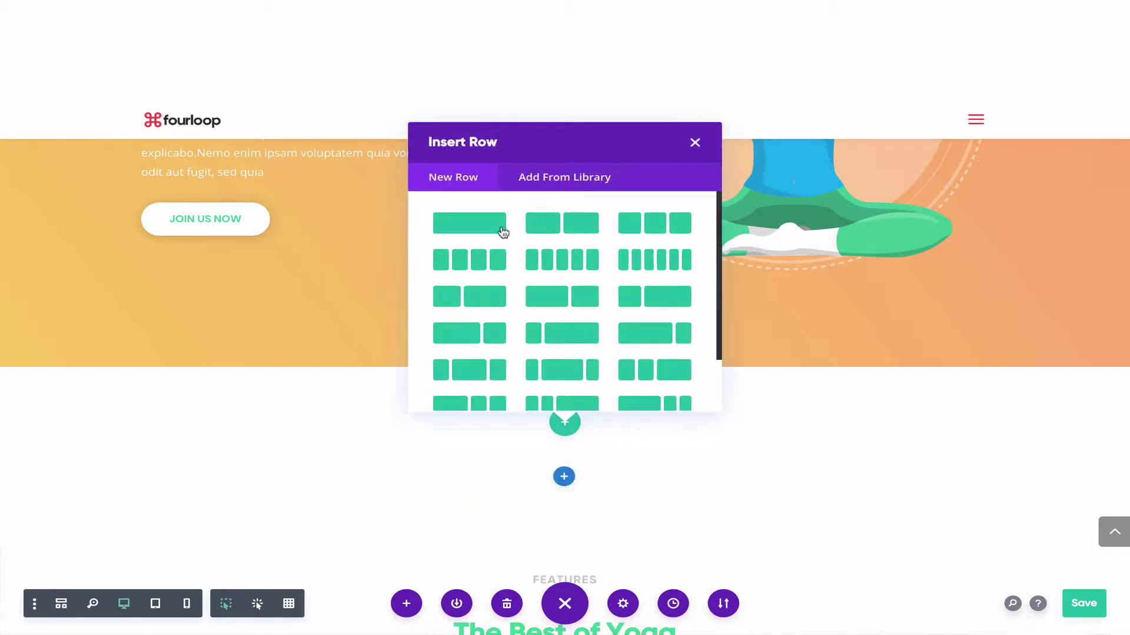
pyautogui.click(474, 225)
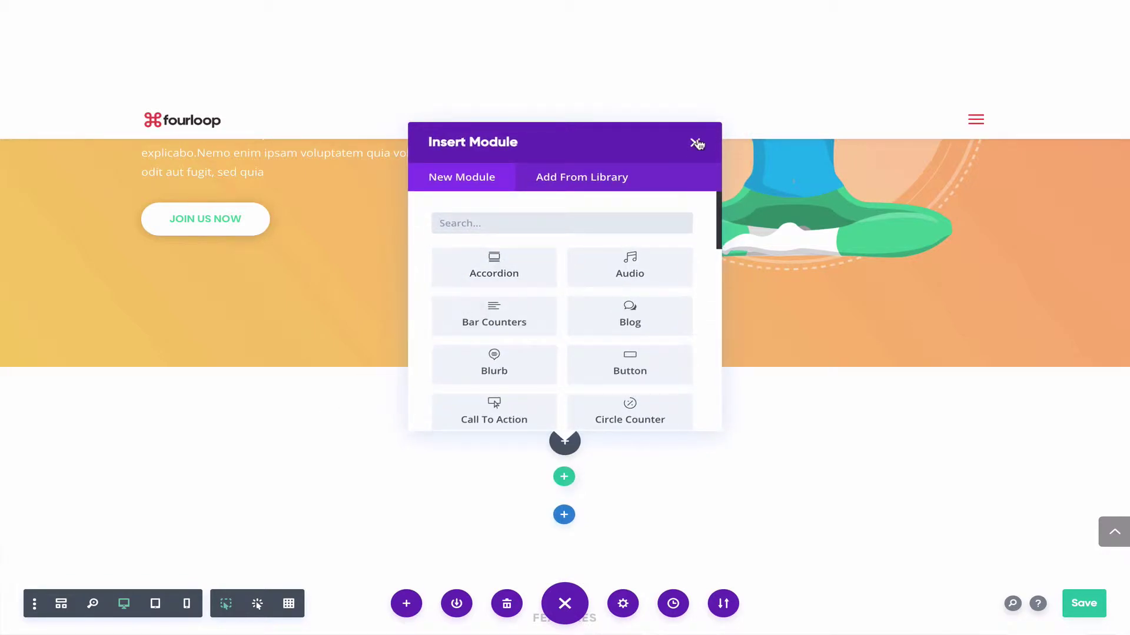
pyautogui.click(697, 144)
# Give the new section a blue background colour.
pyautogui.click(41, 382)
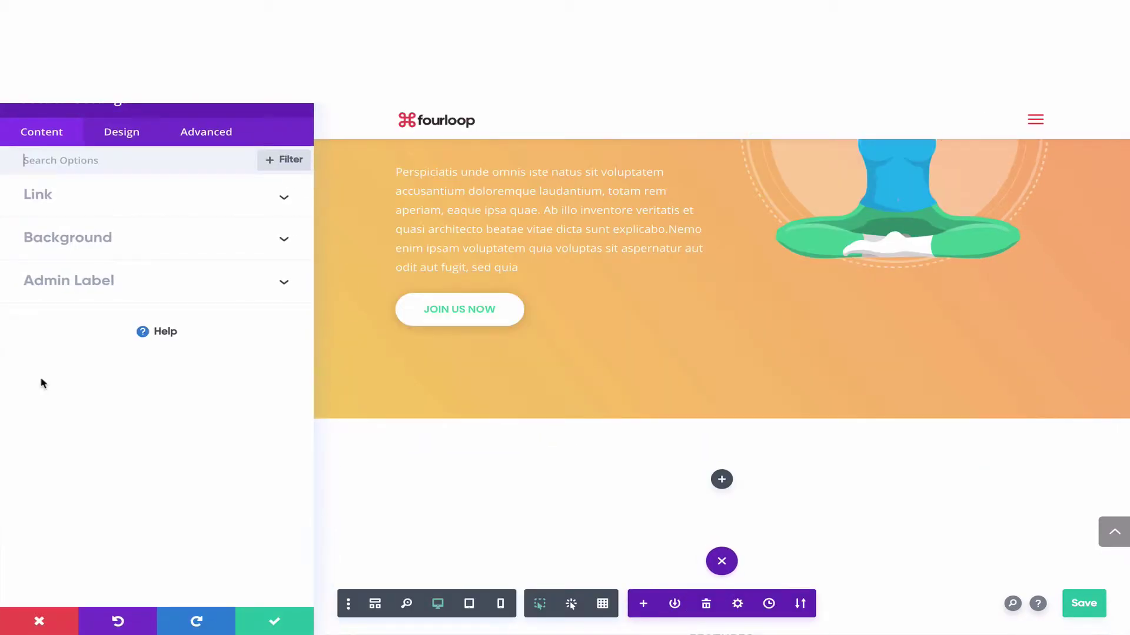
pyautogui.click(135, 258)
pyautogui.click(110, 383)
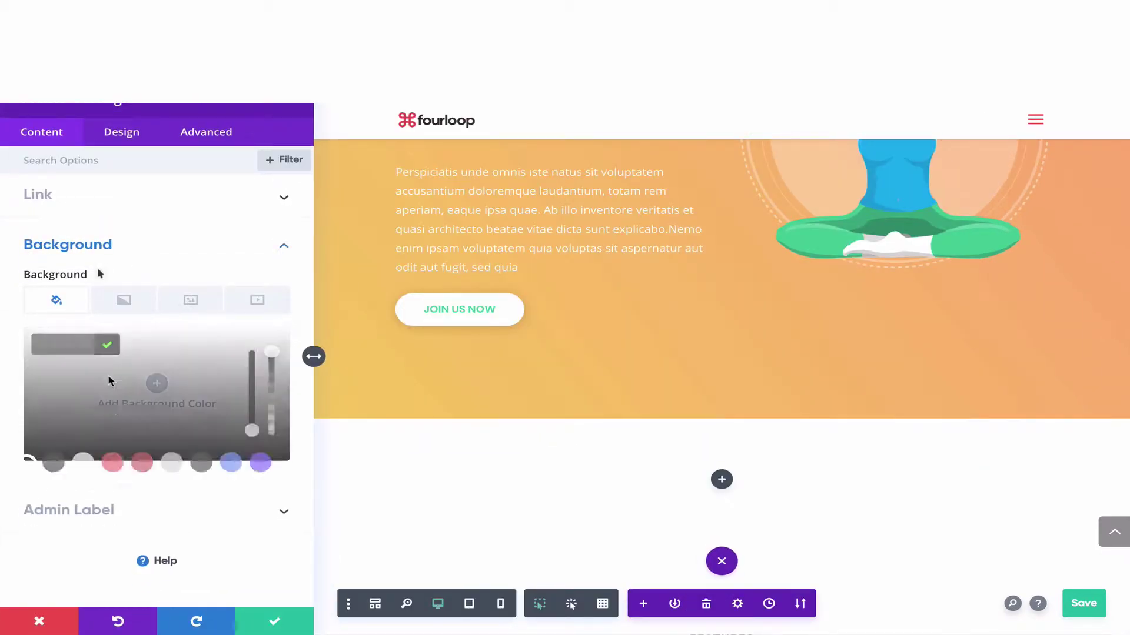
pyautogui.click(236, 463)
pyautogui.click(274, 621)
# Insert the saved Yoga Site Header and Yoga Site Paragraph from the library into the blue section.
pyautogui.scroll(-1, 559, 373)
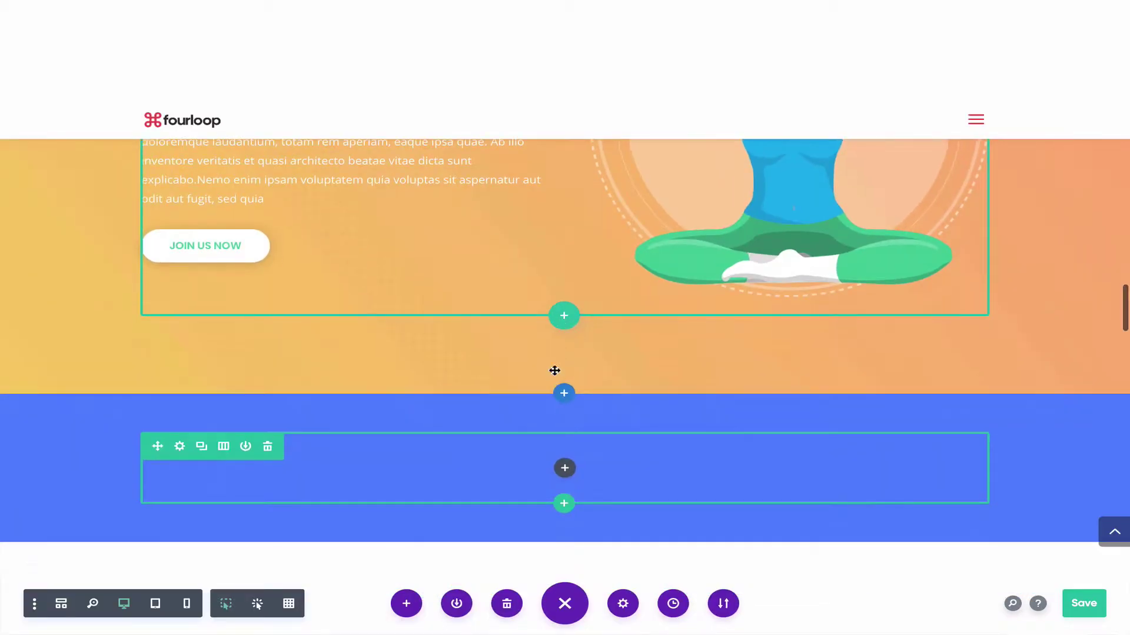
pyautogui.click(563, 471)
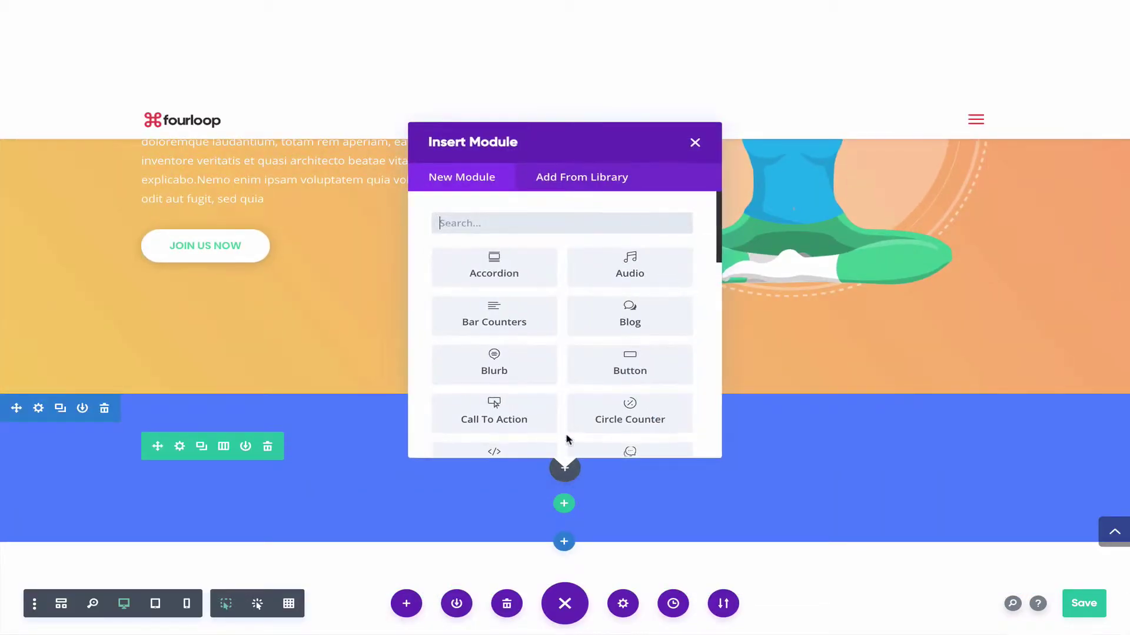
pyautogui.click(593, 178)
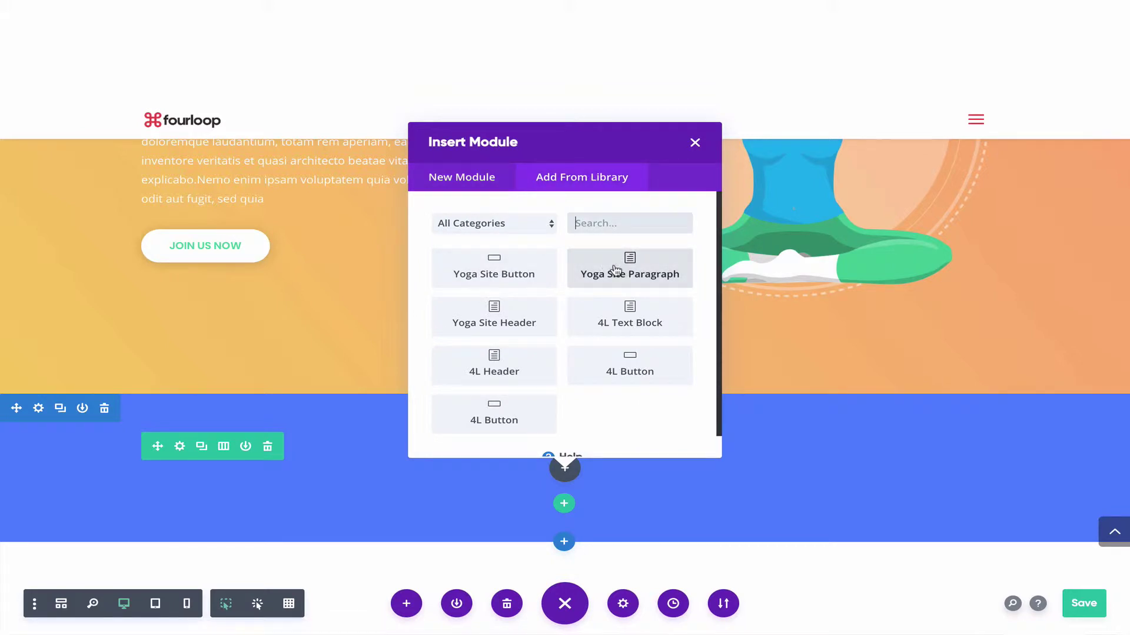
pyautogui.click(514, 312)
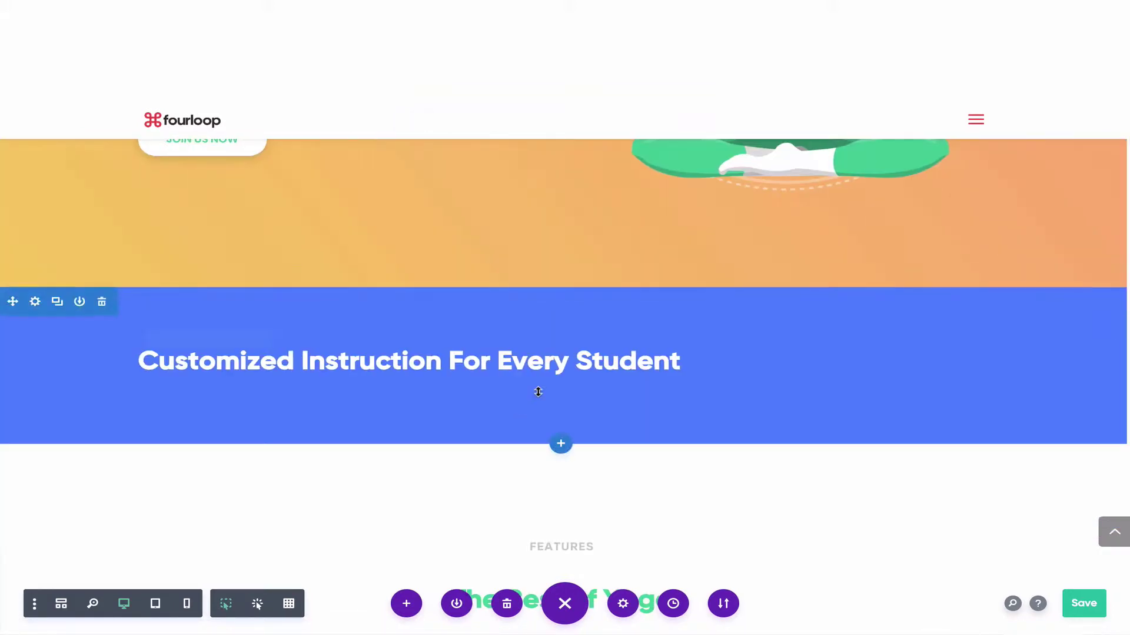
pyautogui.click(563, 481)
pyautogui.click(597, 179)
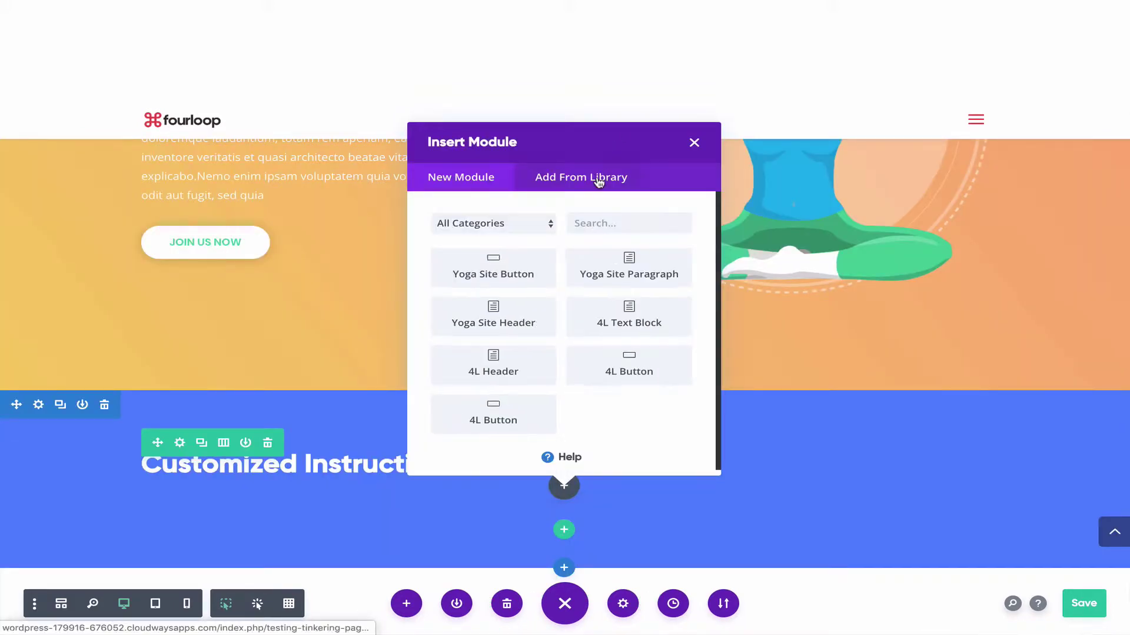
pyautogui.click(626, 270)
# Add the saved Yoga Site Button below the paragraph.
pyautogui.scroll(-6, 547, 410)
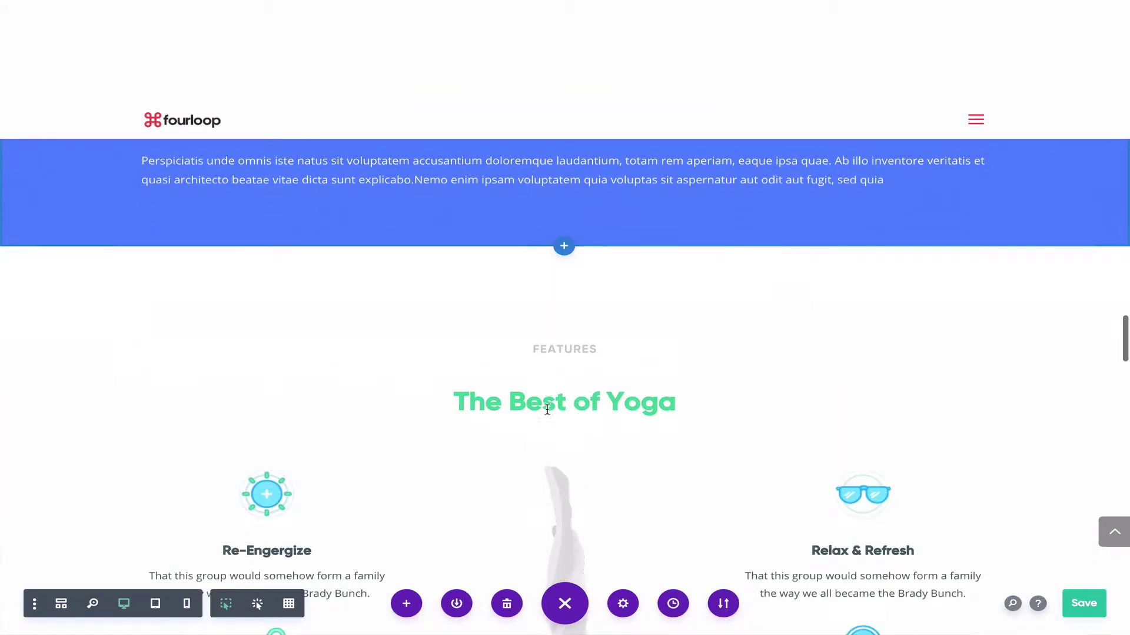
pyautogui.moveTo(569, 170)
pyautogui.scroll(2, 570, 171)
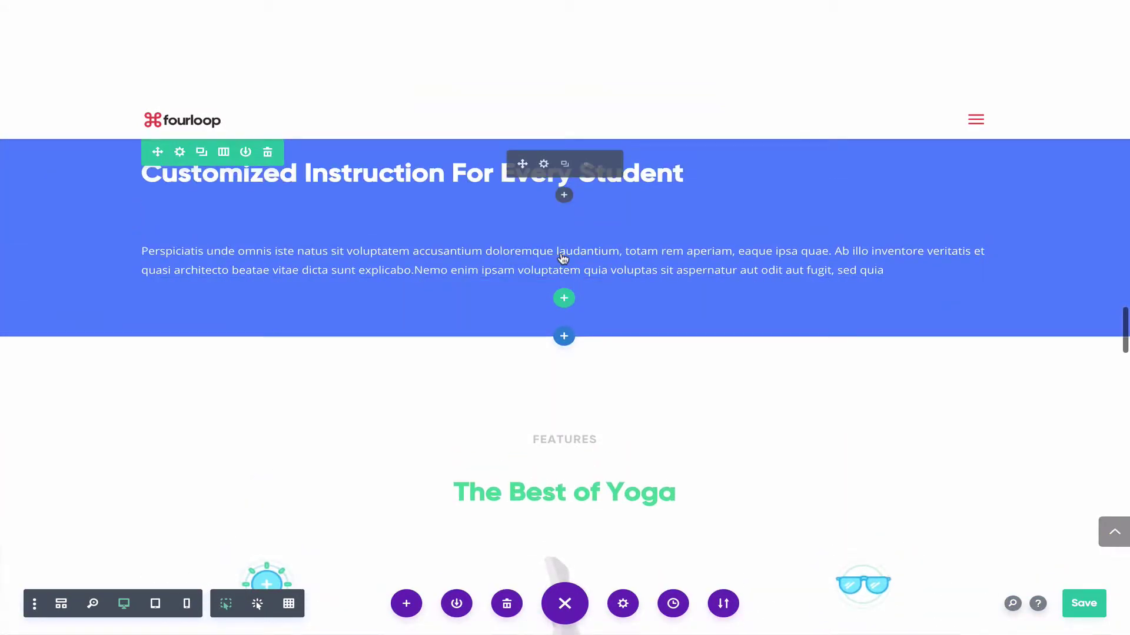
pyautogui.click(564, 280)
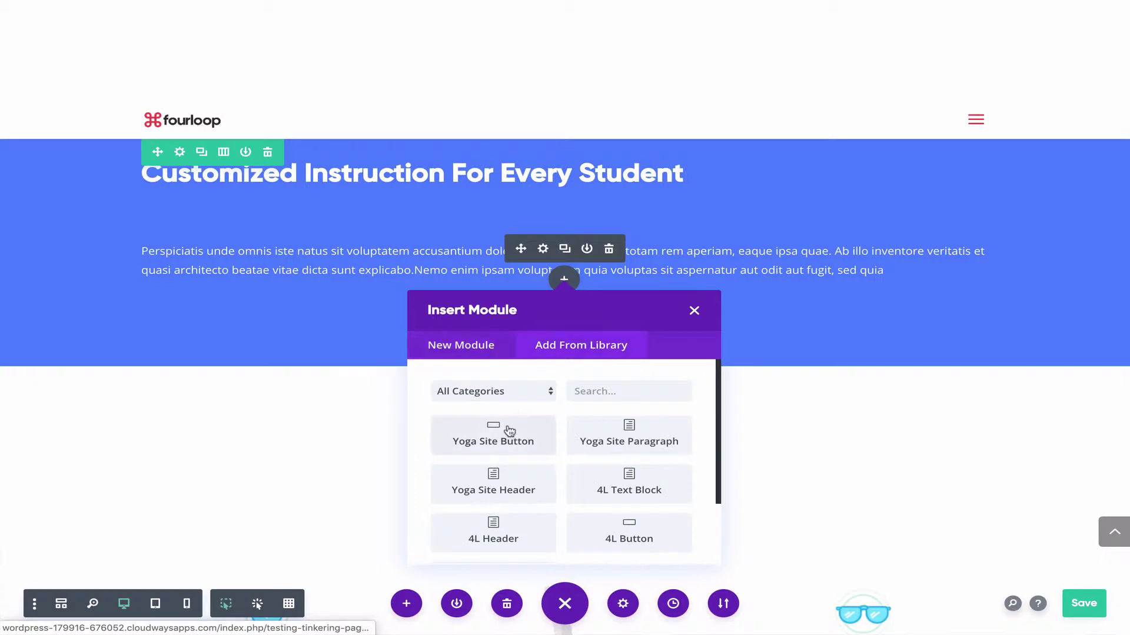
pyautogui.click(507, 433)
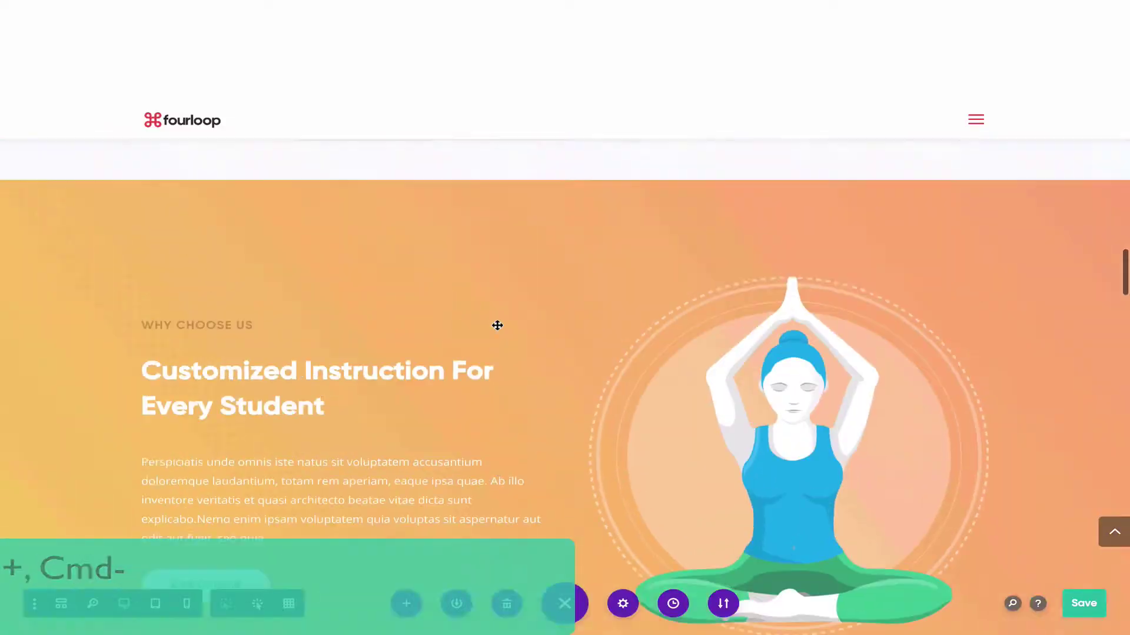
# Preview the yoga page in phone layout, then tablet layout.
pyautogui.scroll(5, 498, 325)
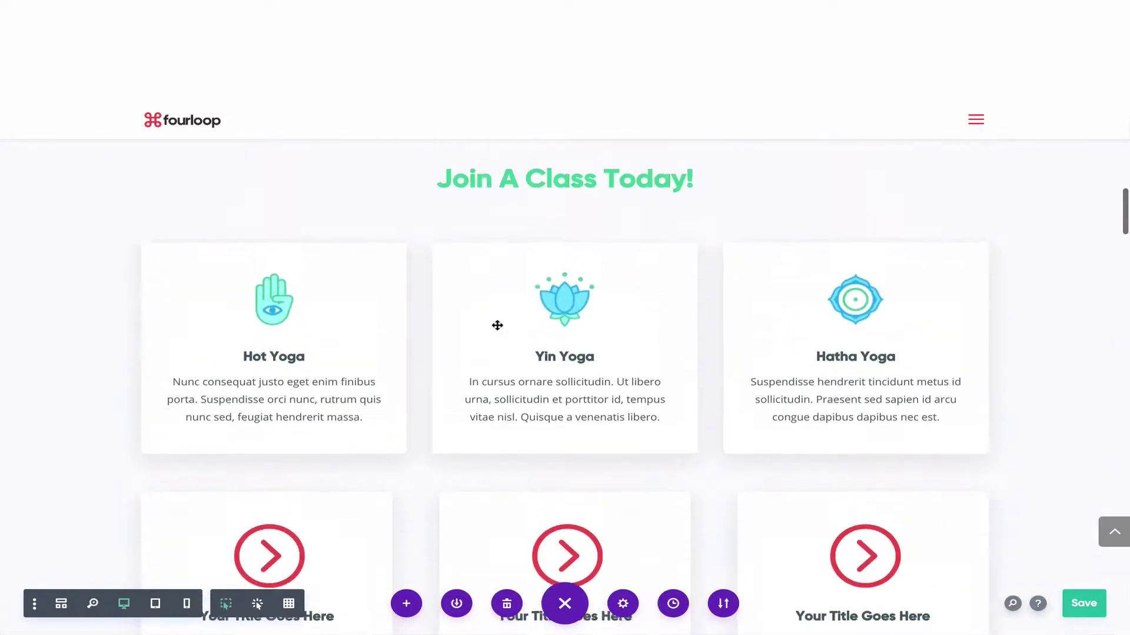
pyautogui.scroll(1, 497, 325)
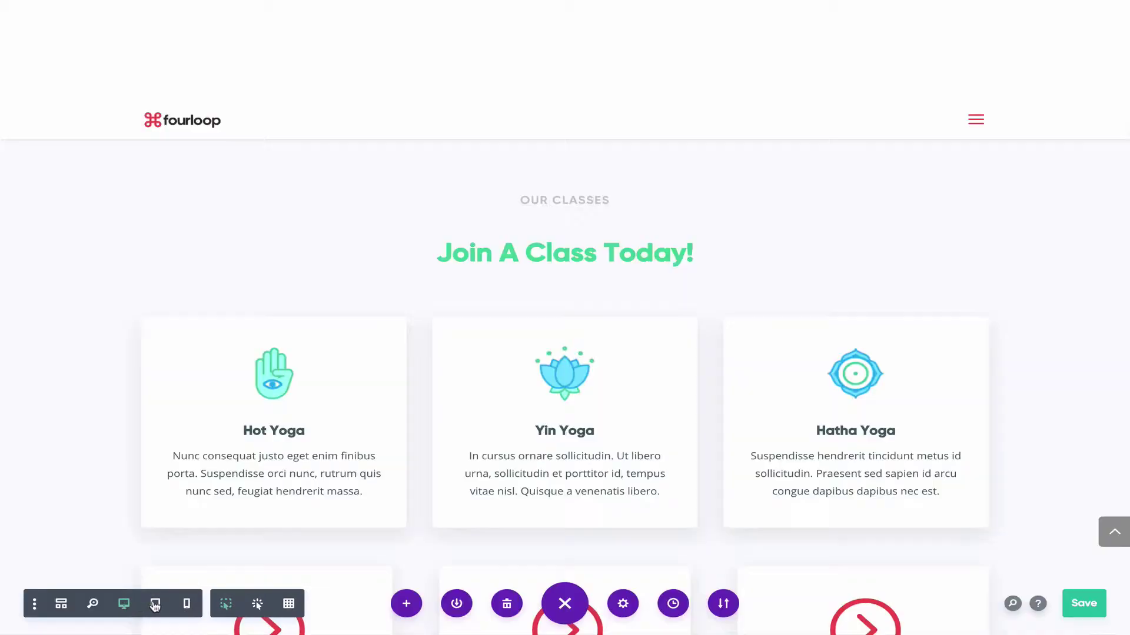
pyautogui.click(187, 604)
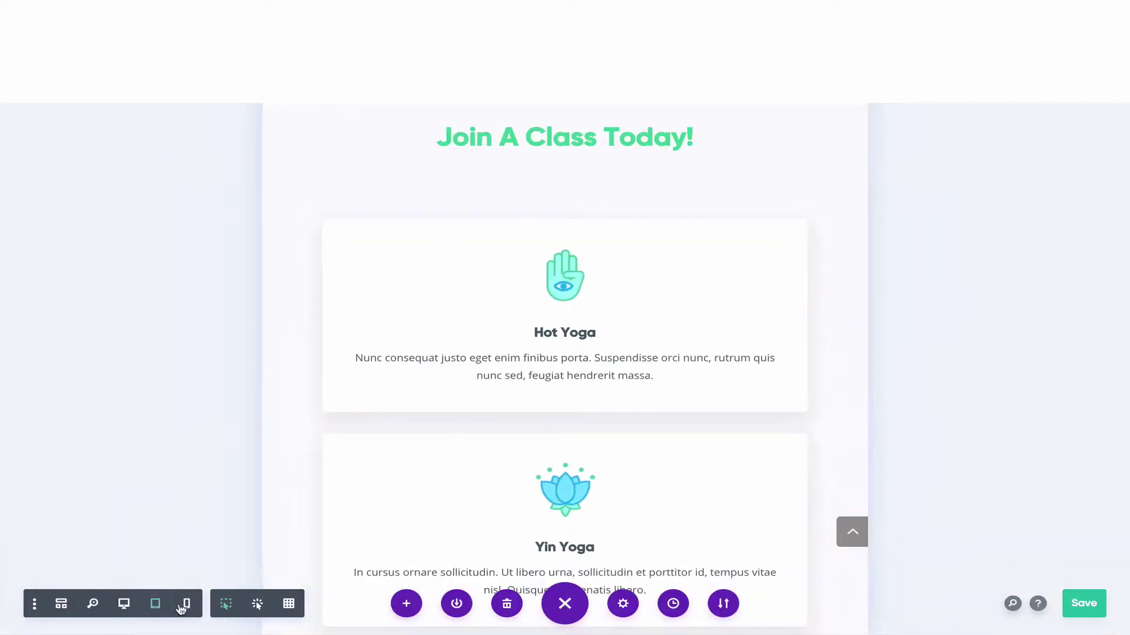
pyautogui.click(155, 605)
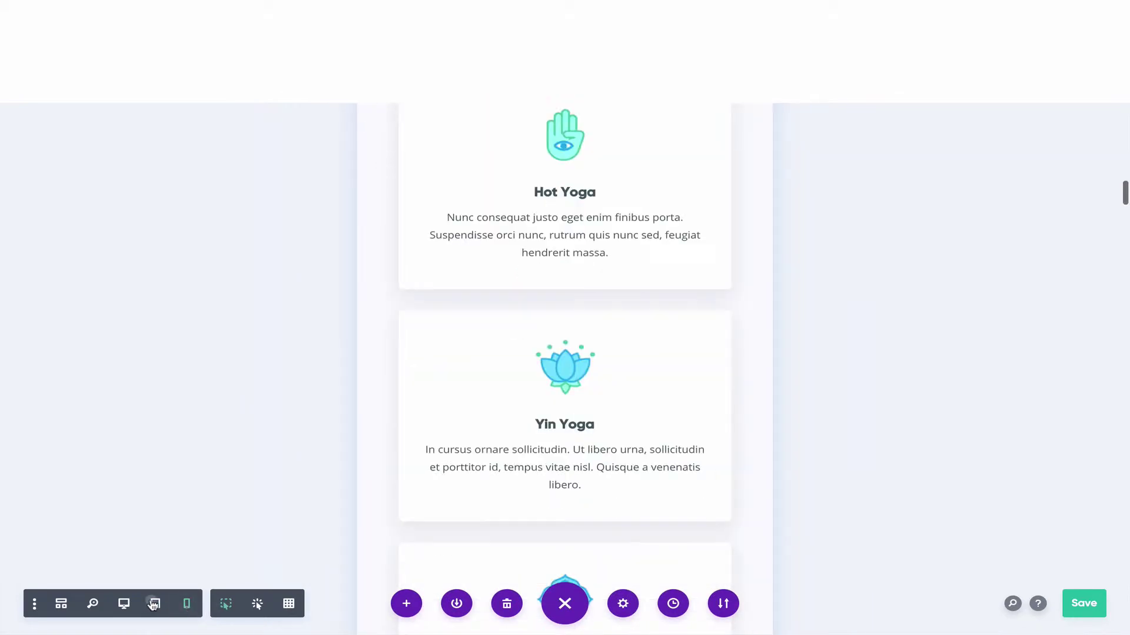
# Delete 'Suspendisse' from the Hot Yoga text, then switch to desktop and back to tablet view.
pyautogui.doubleClick(627, 219)
pyautogui.press('BackSpace')
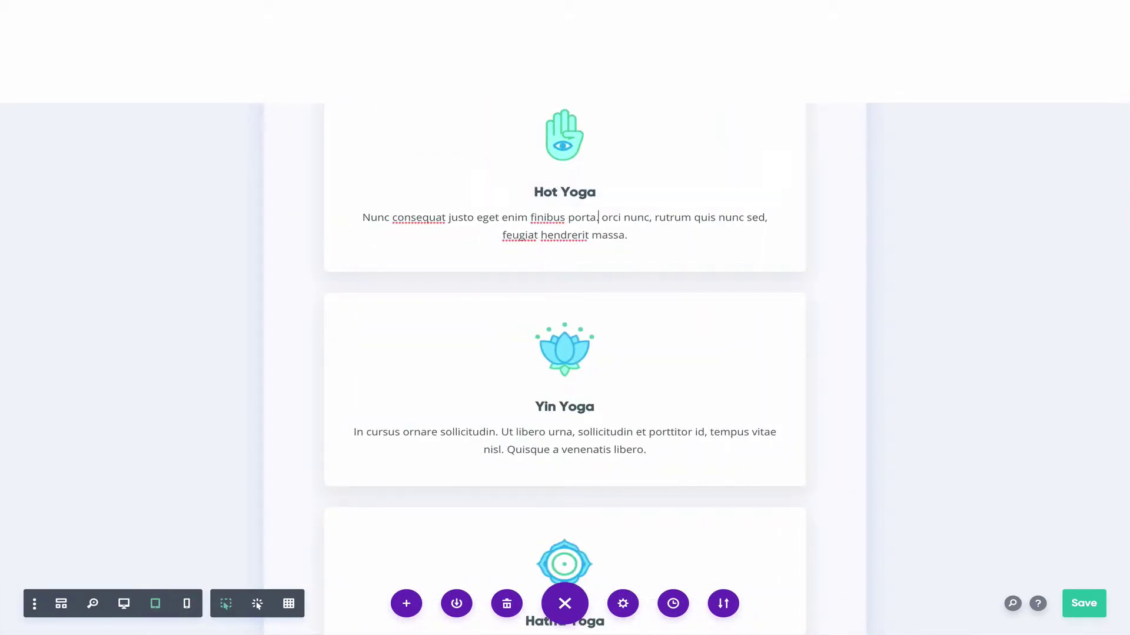
pyautogui.click(124, 606)
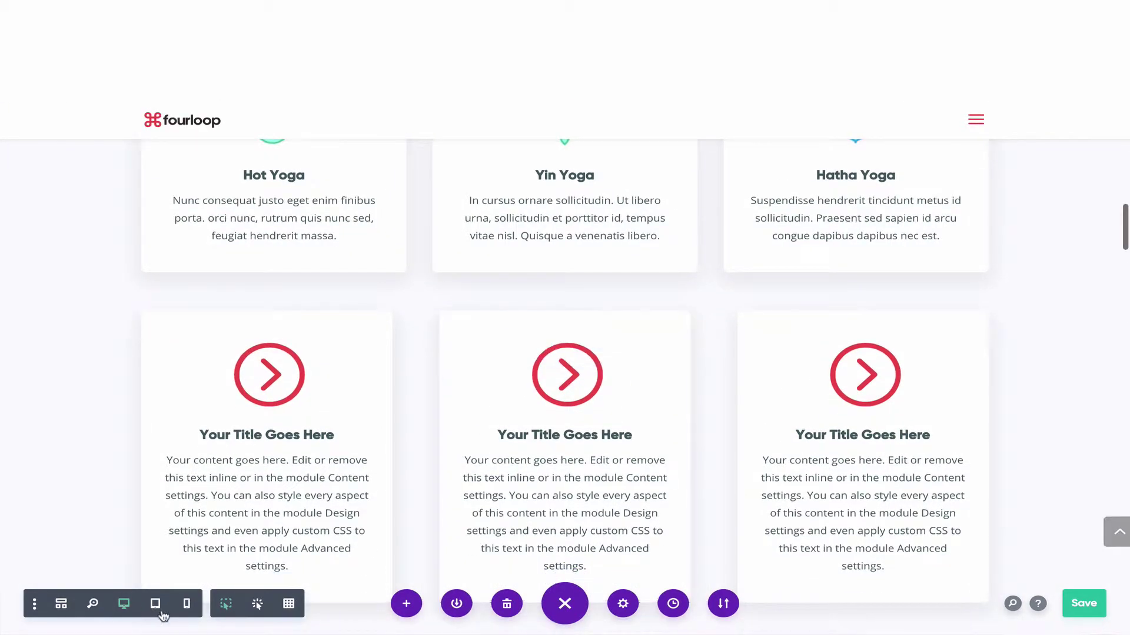
pyautogui.click(156, 606)
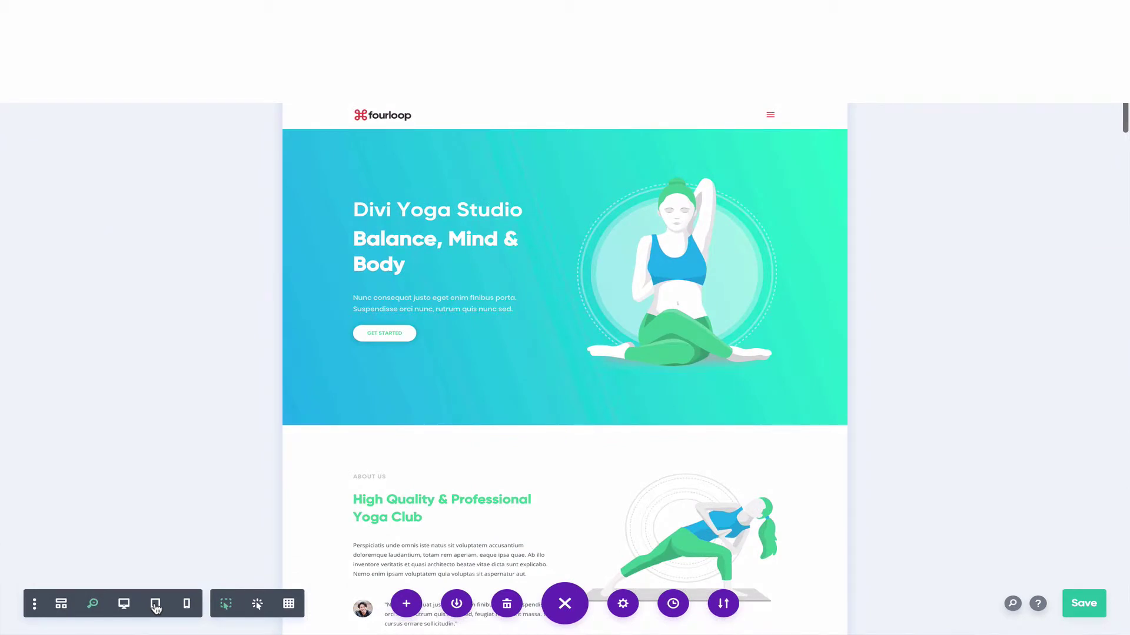
# Toggle the wireframe view on and off, then preview the yoga page at phone size.
pyautogui.hotkey('ctrl', 'shift', 'w')
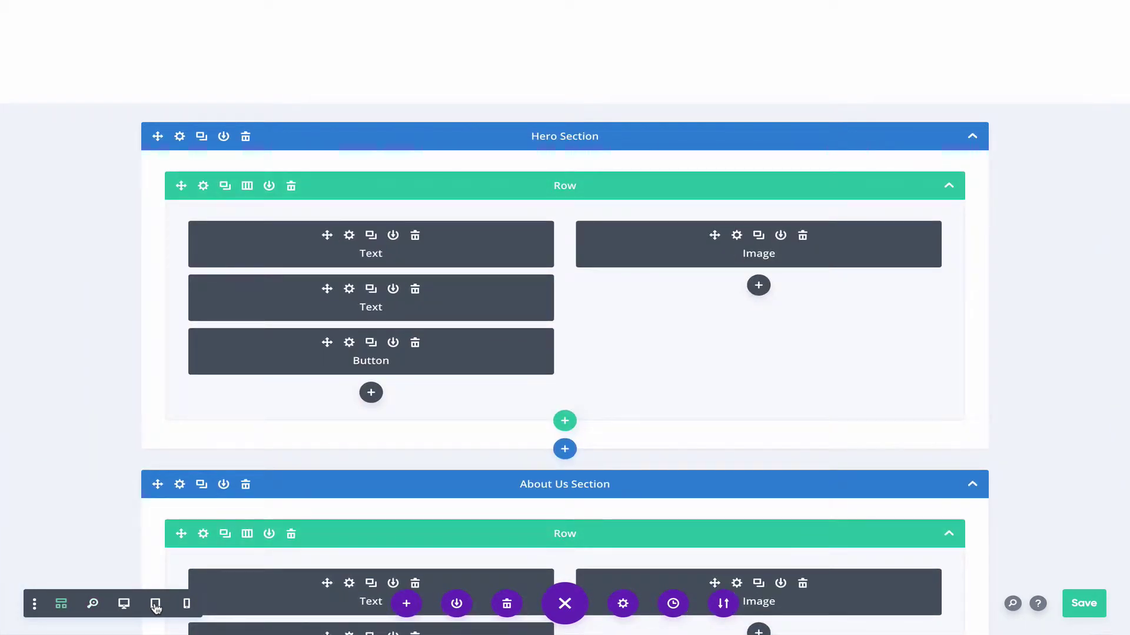
pyautogui.click(155, 606)
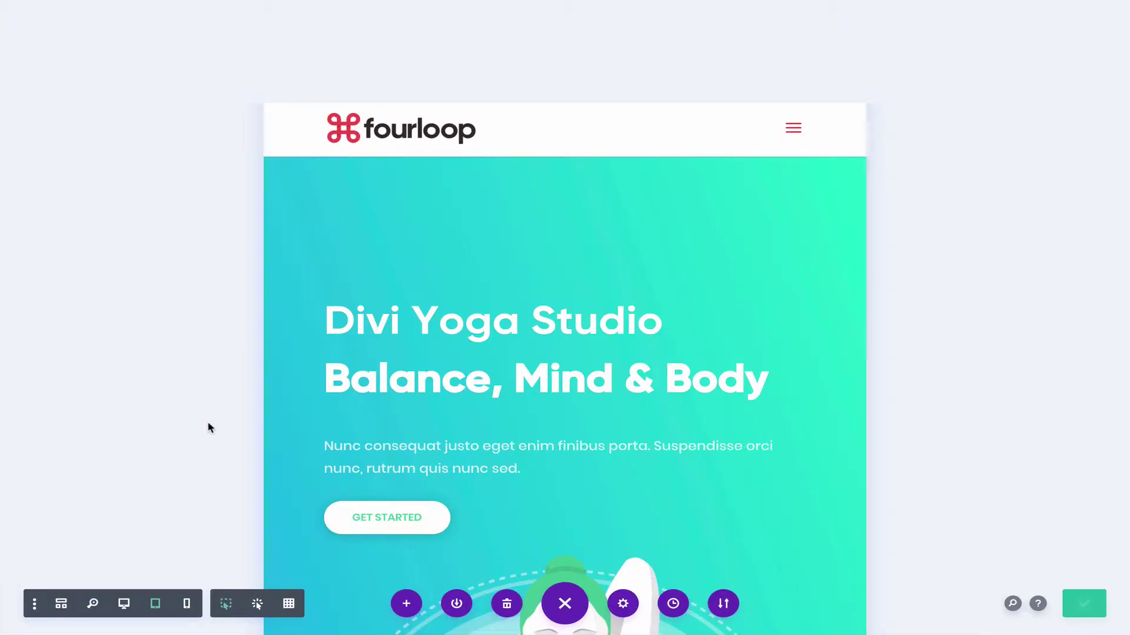
pyautogui.hotkey('shift', 'w')
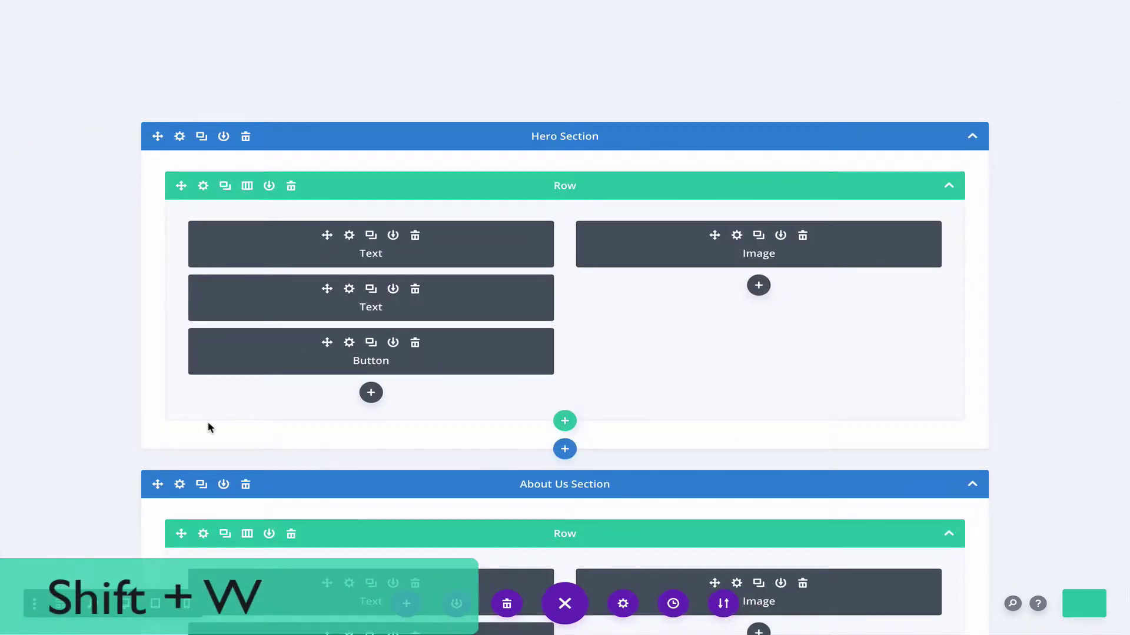
pyautogui.click(187, 604)
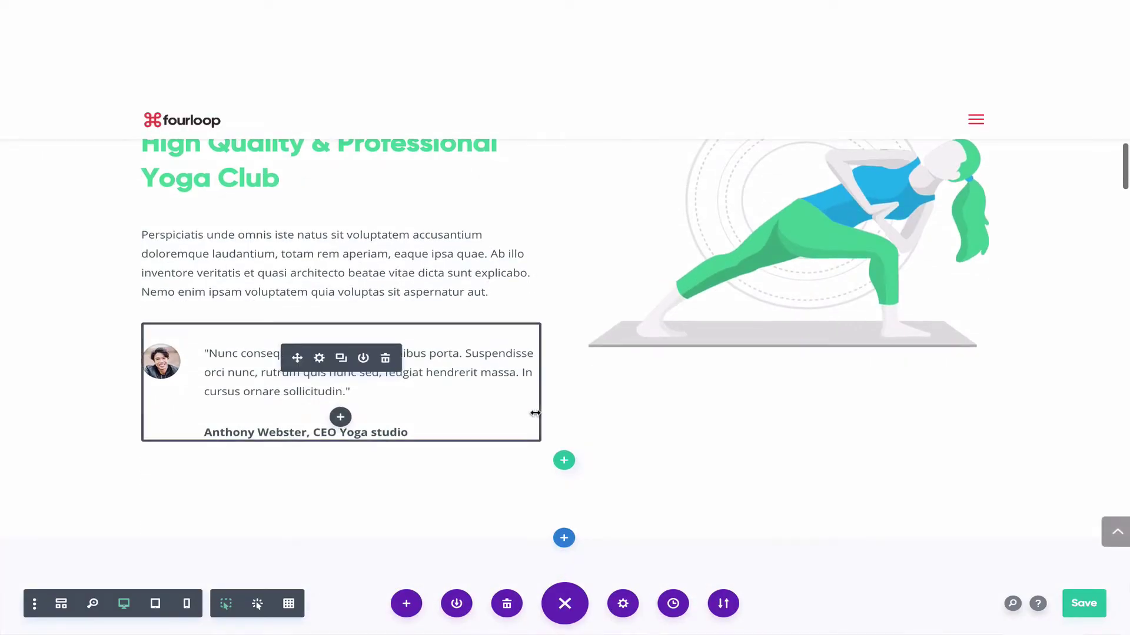
# Paste a duplicate of the High Quality & Professional Yoga Club heading below it.
pyautogui.scroll(1, 492, 322)
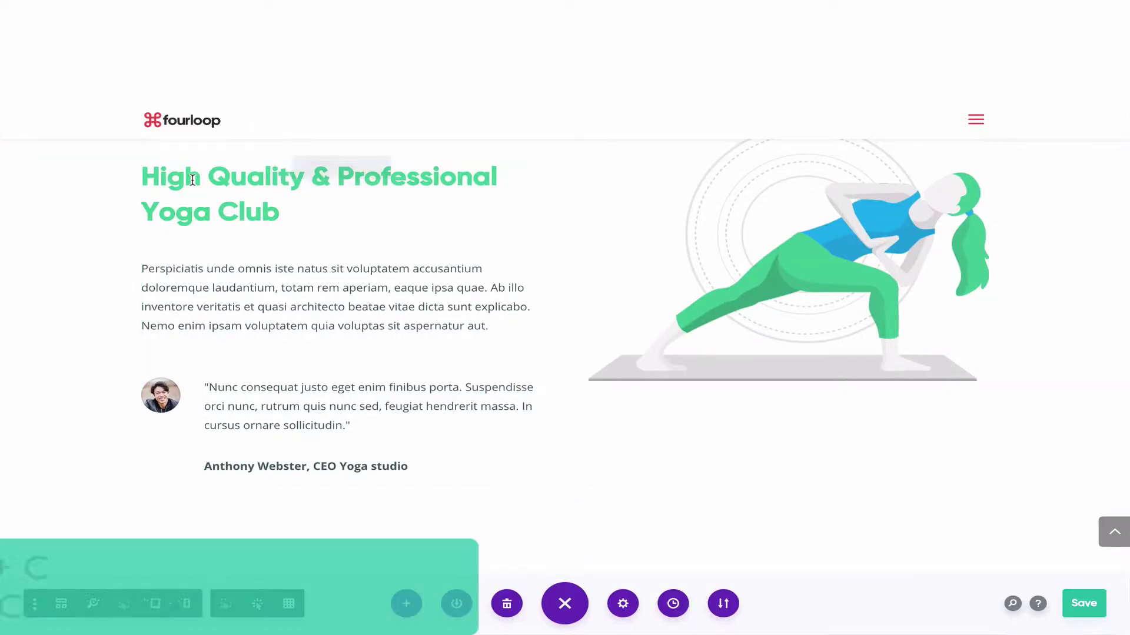
pyautogui.hotkey('ctrl', 'v')
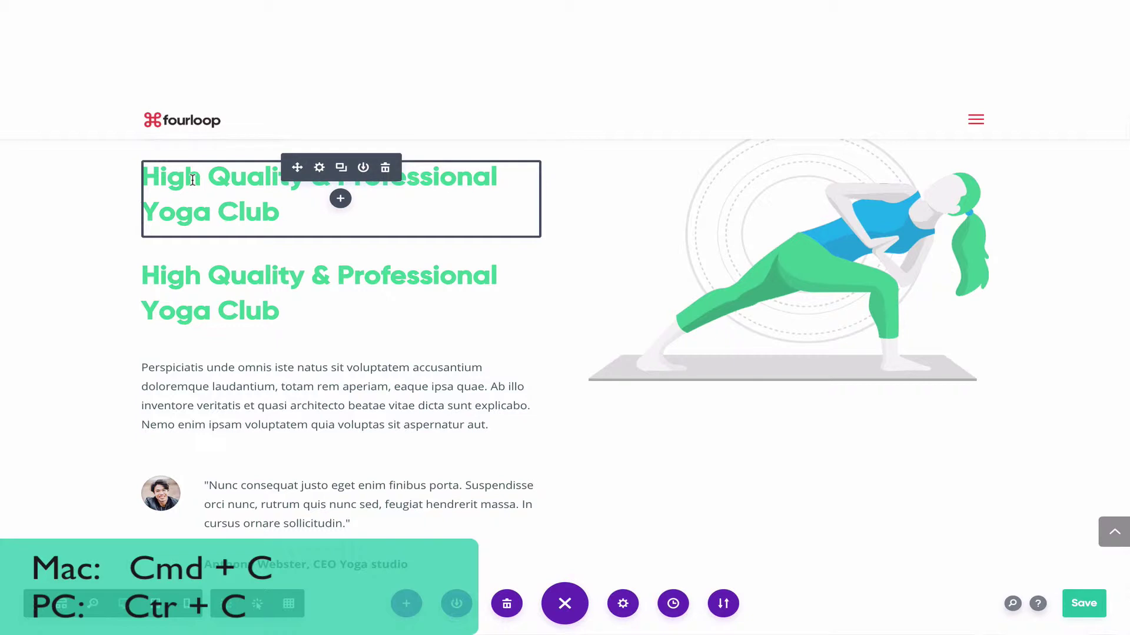
pyautogui.scroll(1, 830, 209)
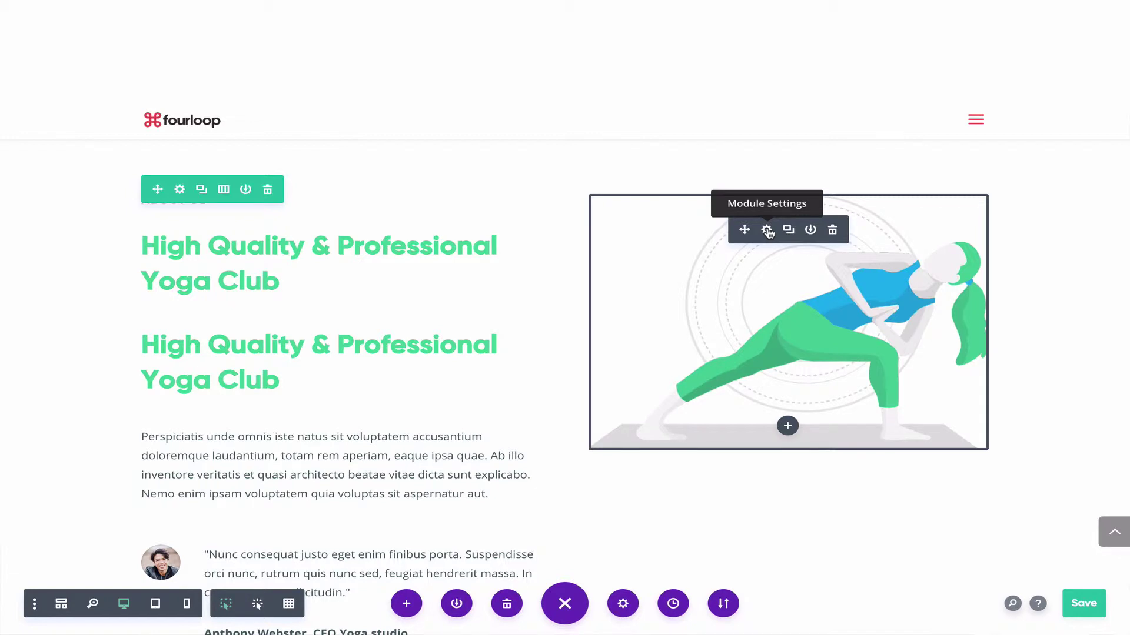
# Copy and paste the yoga pose image module to make a second copy.
pyautogui.hotkey('ctrl', 'c')
pyautogui.hotkey('ctrl', 'v')
pyautogui.scroll(-4, 768, 230)
pyautogui.scroll(1, 767, 230)
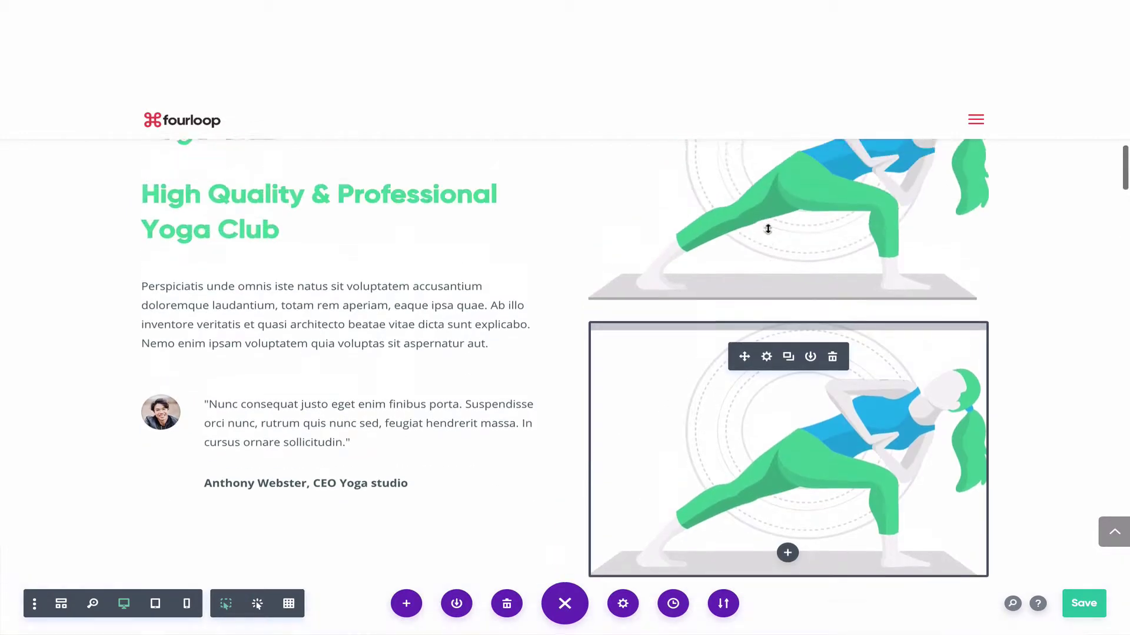
pyautogui.scroll(1, 768, 228)
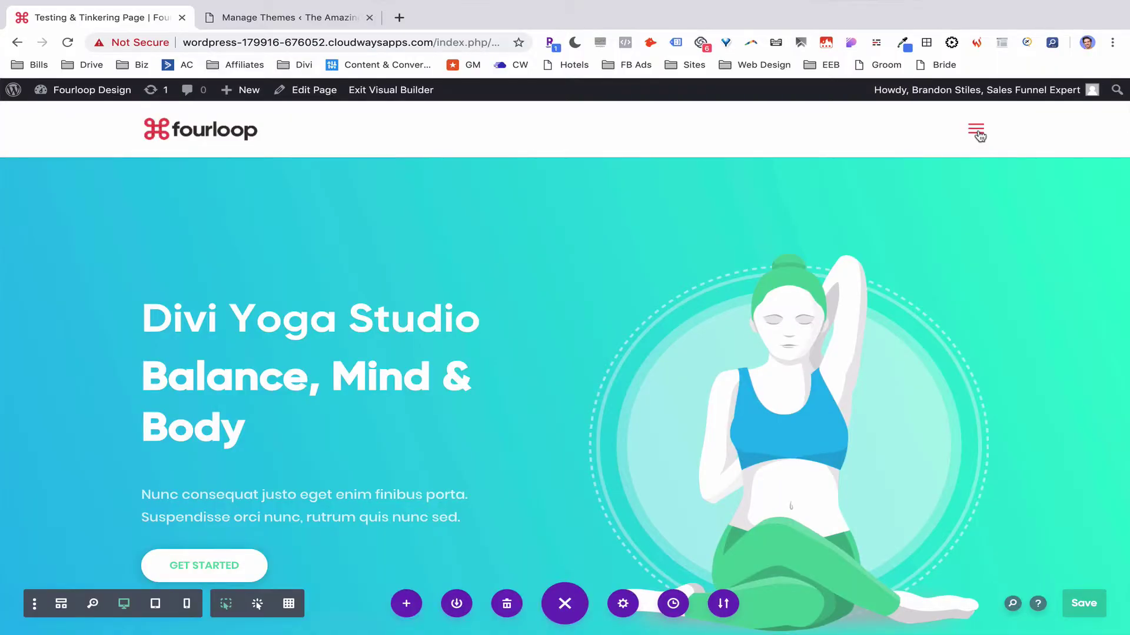
# Go to The Process page through the site header's hamburger menu.
pyautogui.click(976, 131)
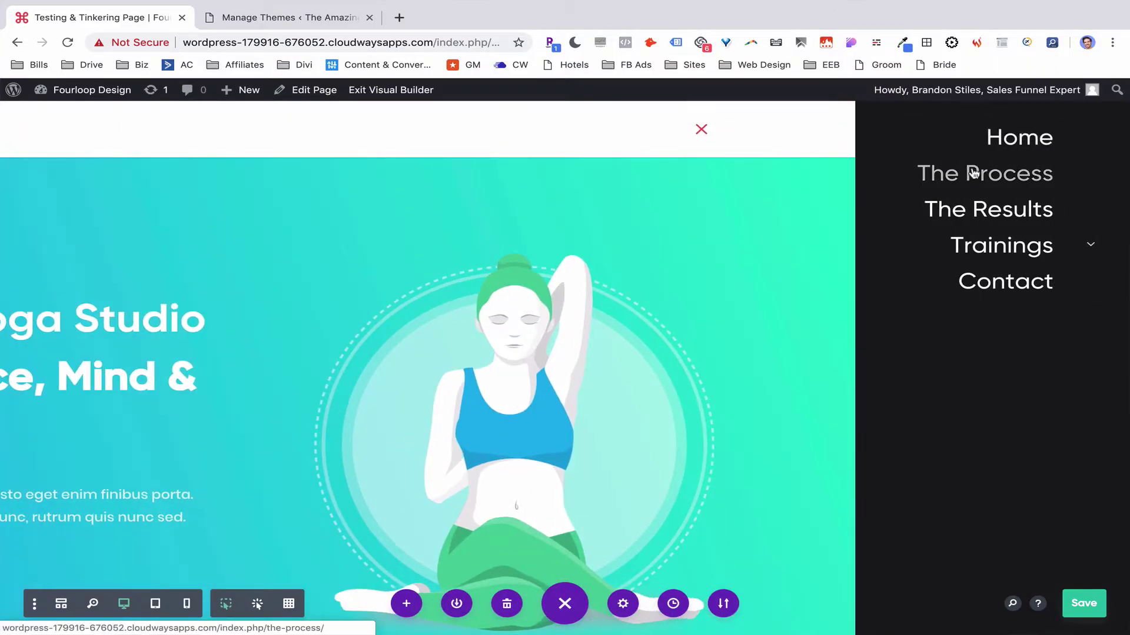
pyautogui.click(973, 173)
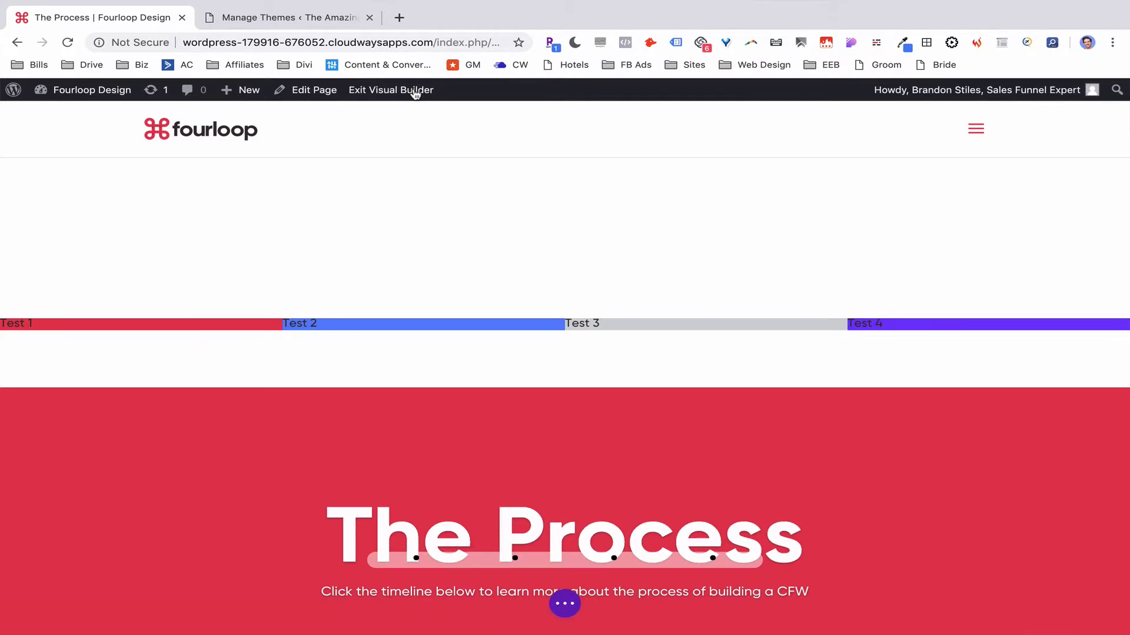
# Change the URL path from 'the-process' to 'contact', keeping ?et_fb=1, to load the Contact page.
pyautogui.click(447, 41)
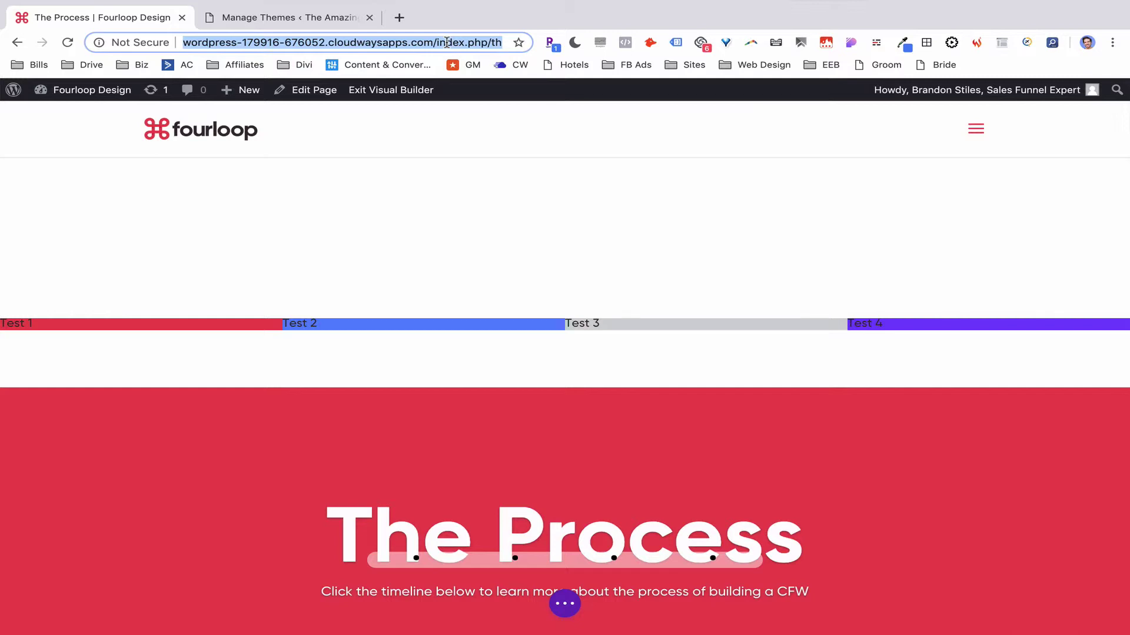
pyautogui.press('Right')
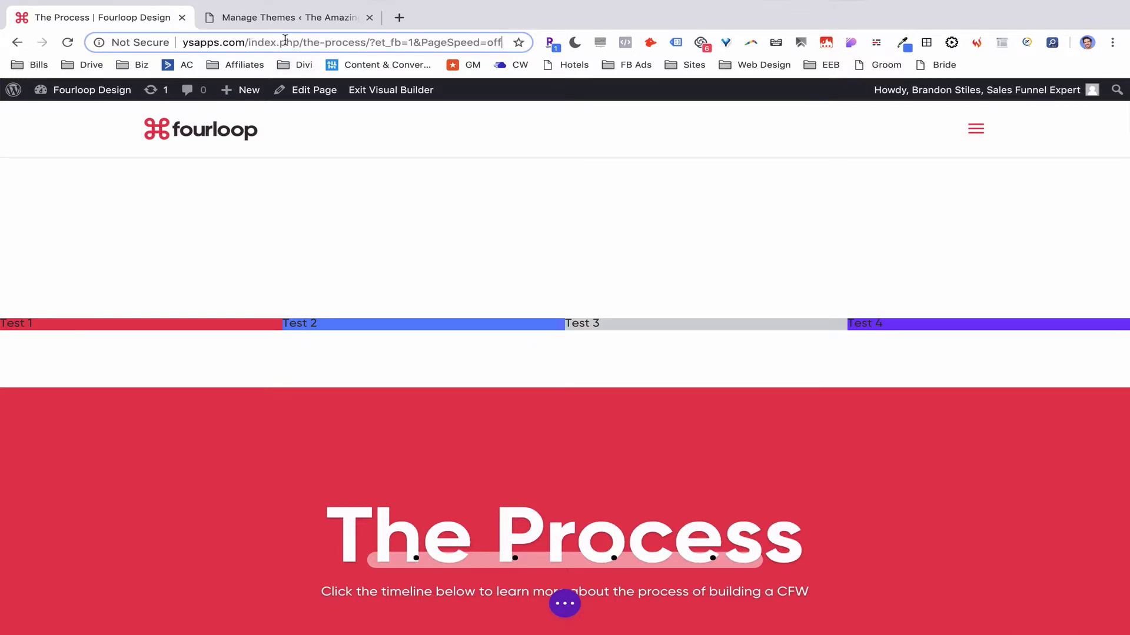
pyautogui.doubleClick(312, 42)
pyautogui.write('cont')
pyautogui.press('BackSpace')
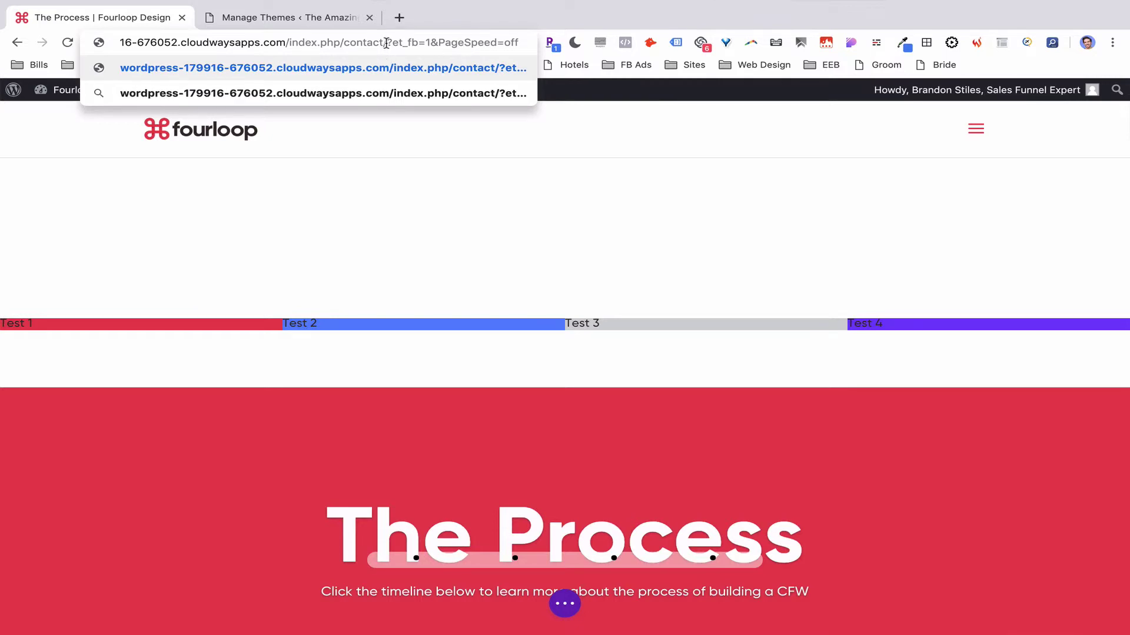
pyautogui.press('super+x')
pyautogui.press('super+v')
pyautogui.press('Return')
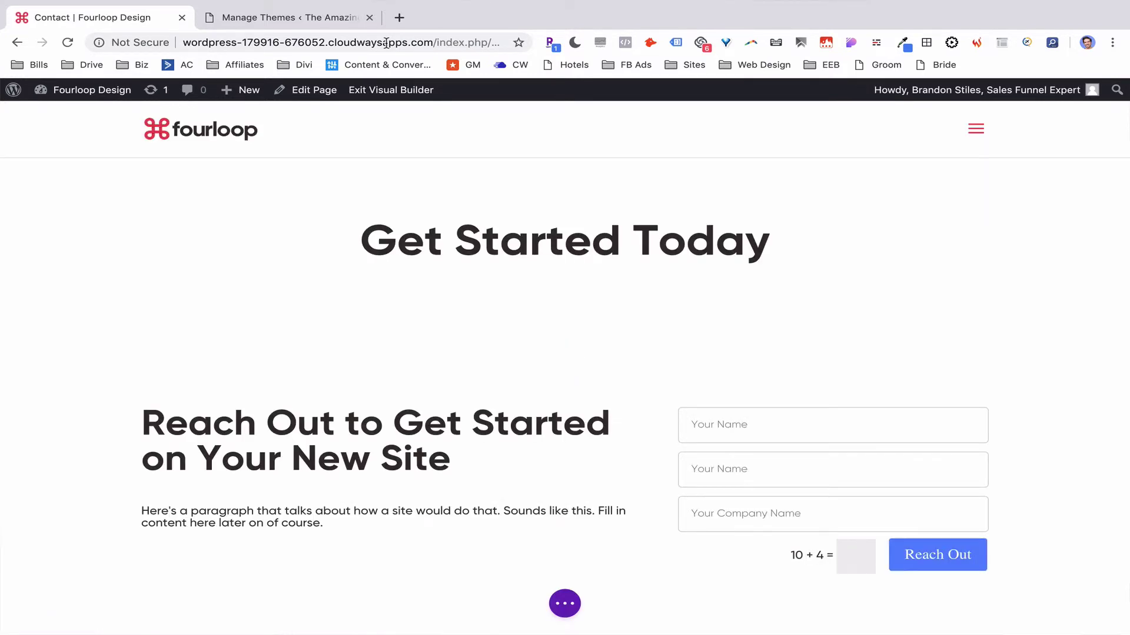
pyautogui.moveTo(365, 417)
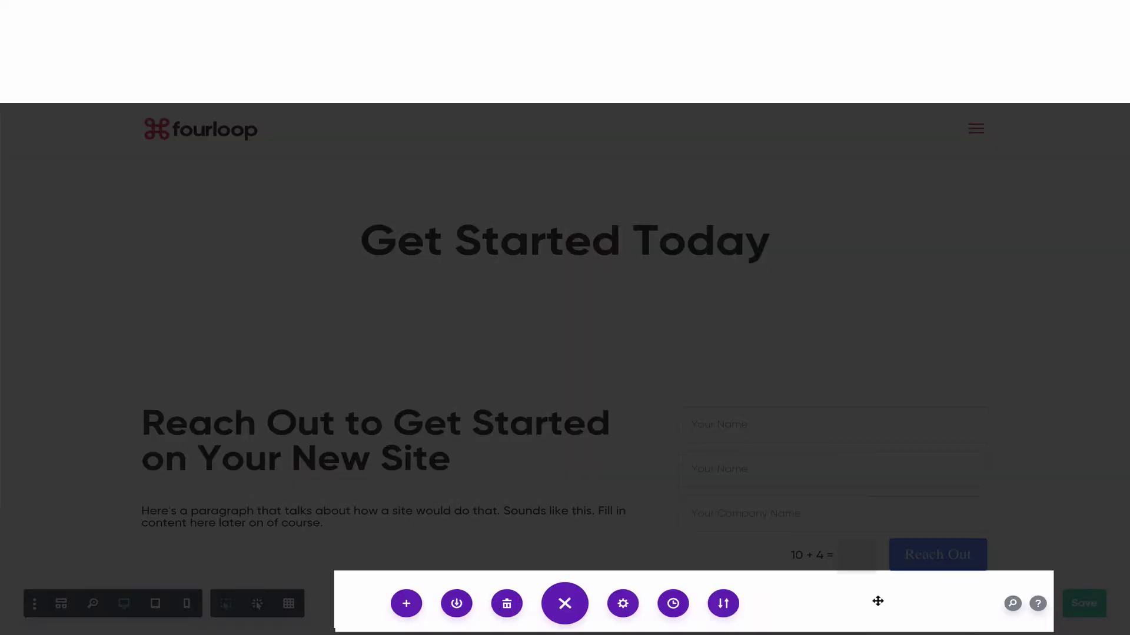
# Open the Divi Builder Helper's Keyboard Shortcuts list and scroll through the page, inline editor and module shortcuts.
pyautogui.click(1039, 604)
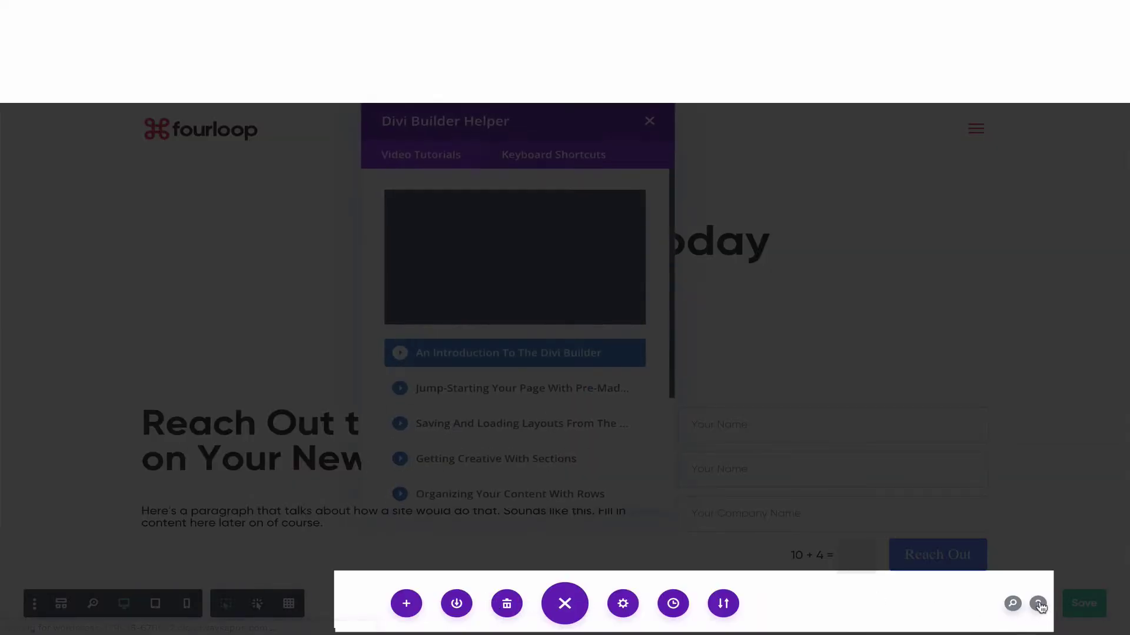
pyautogui.click(566, 159)
pyautogui.scroll(-5, 558, 295)
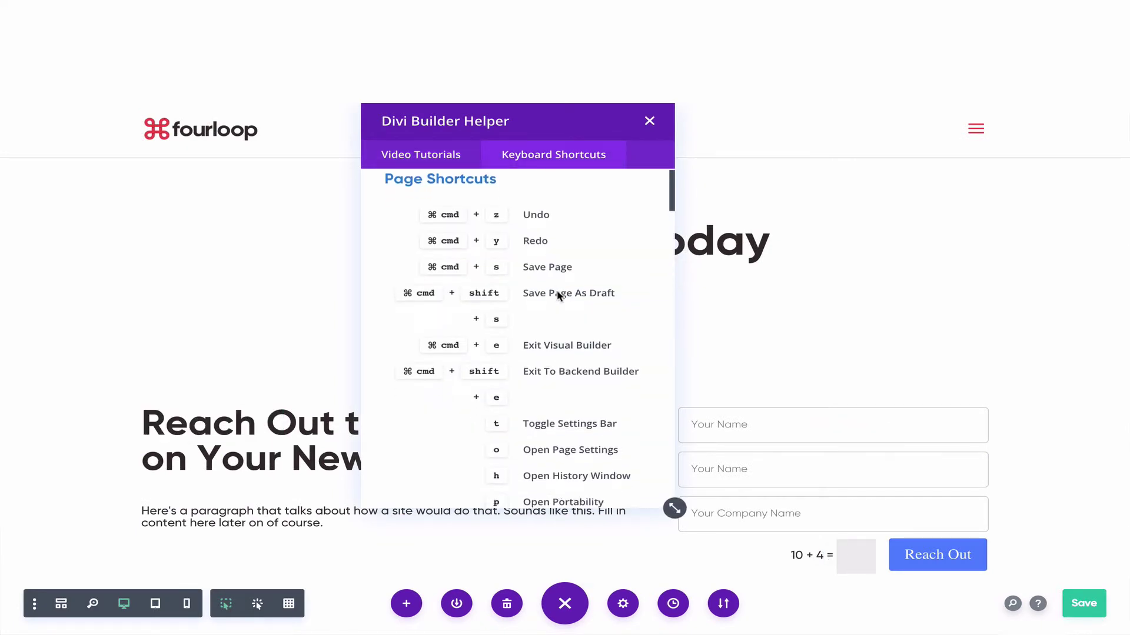
pyautogui.scroll(-6, 557, 295)
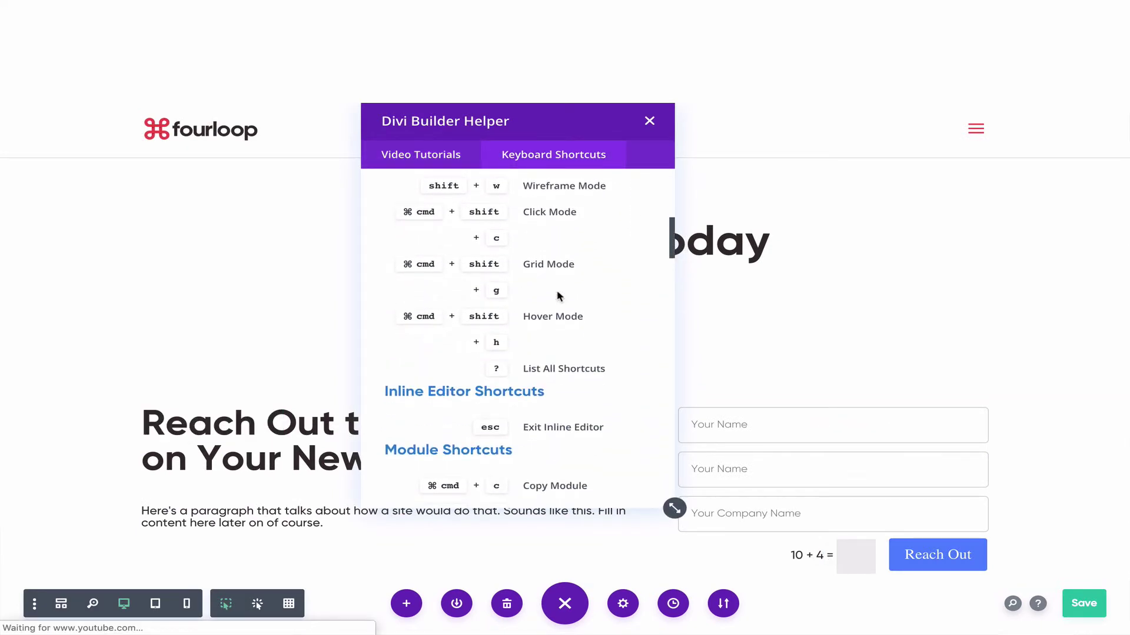
pyautogui.scroll(-5, 557, 292)
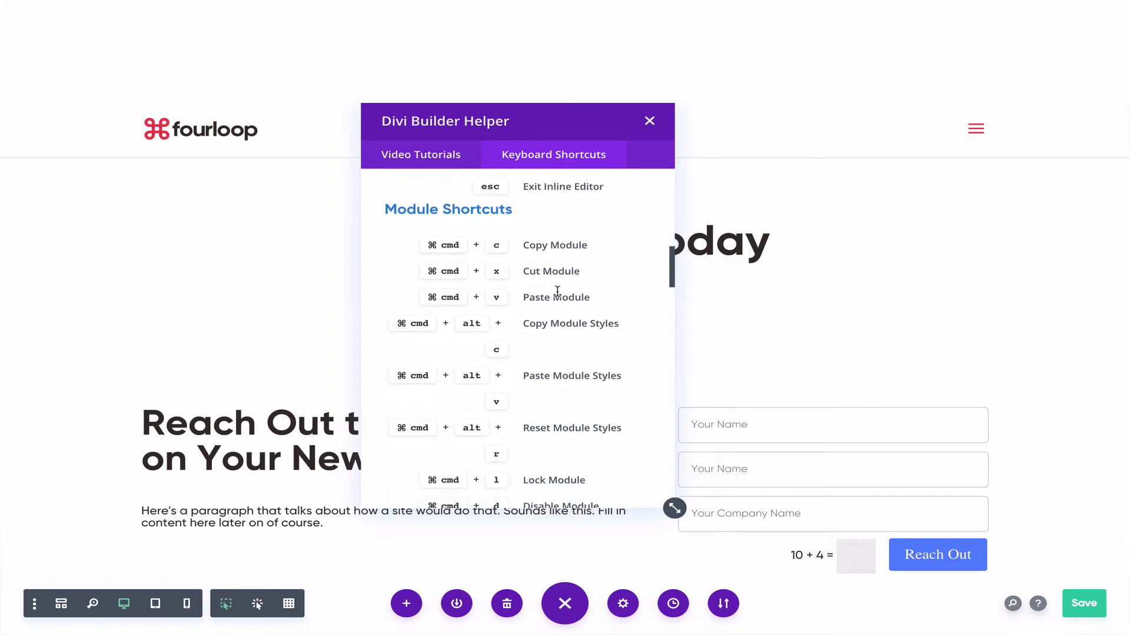
pyautogui.scroll(-6, 559, 296)
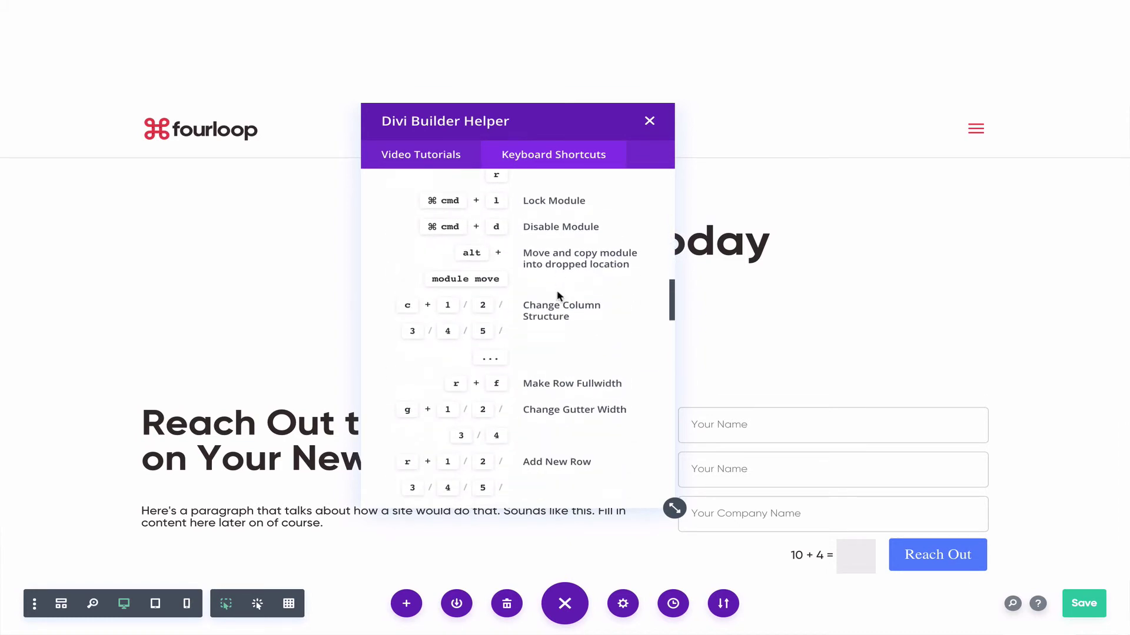